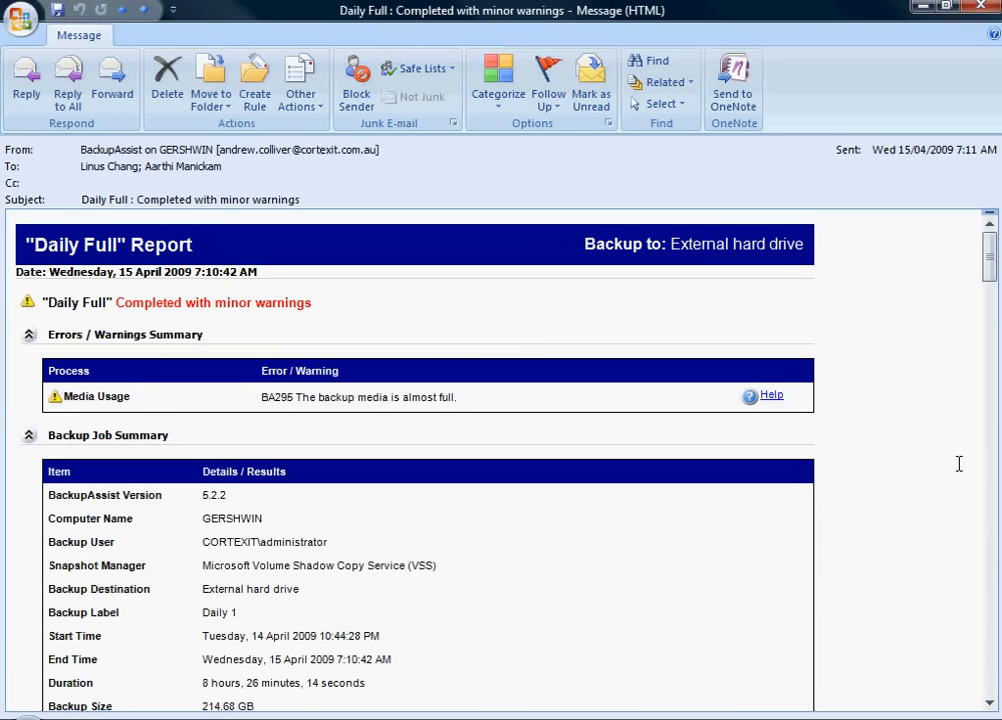
Read through the "Daily Full" backup report email from the job summary down to the Media Usage Report
scroll(958, 463, down, 5)
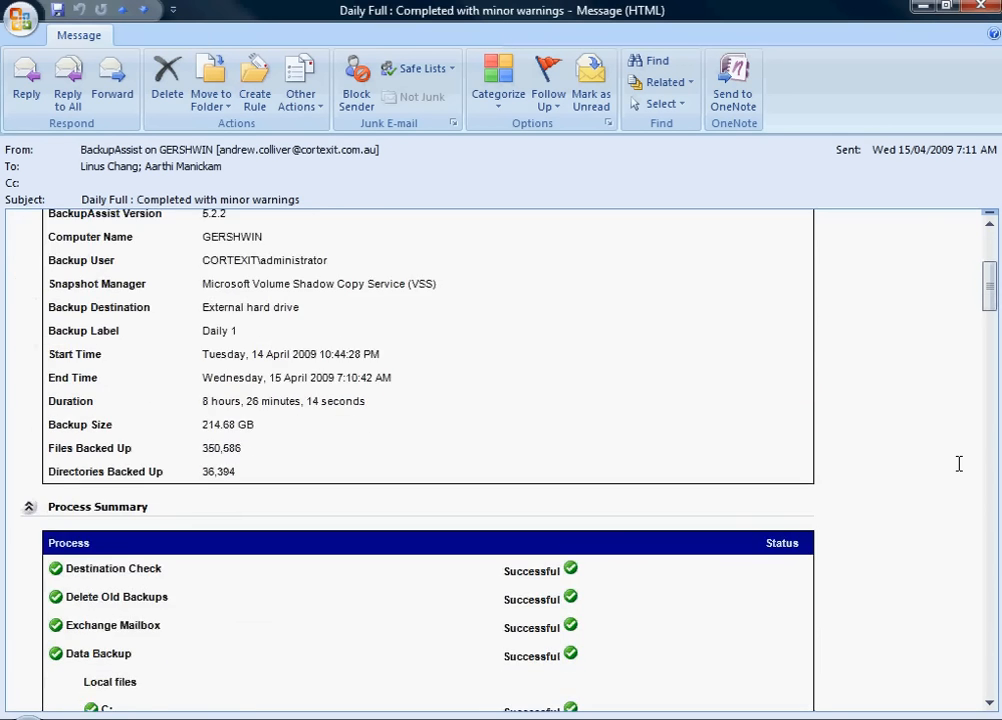
scroll(958, 463, down, 13)
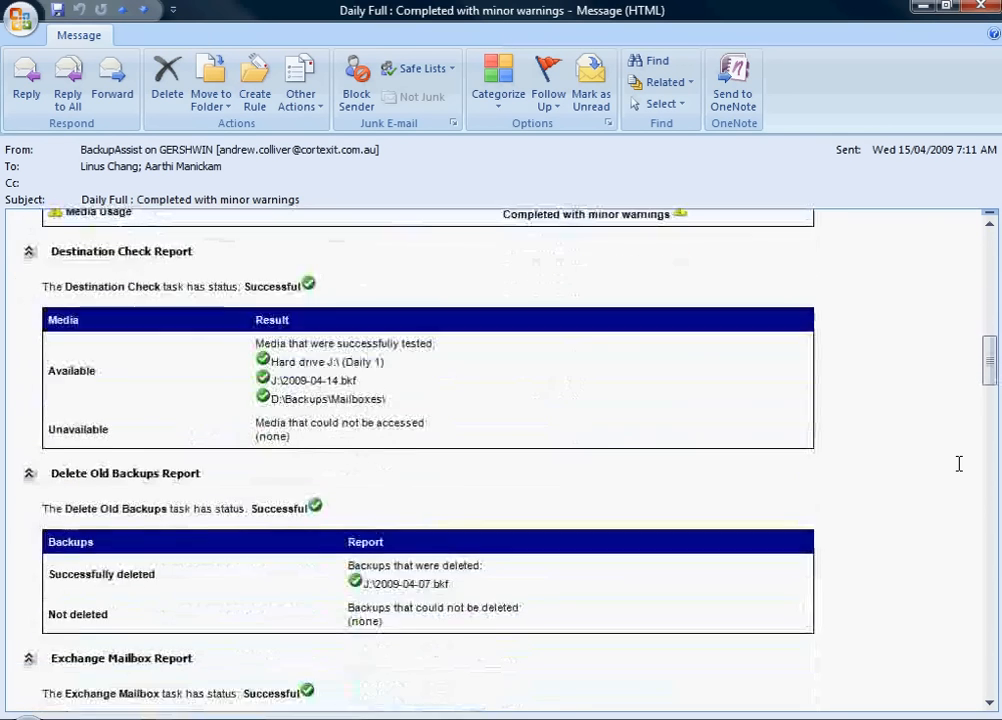
scroll(958, 463, down, 7)
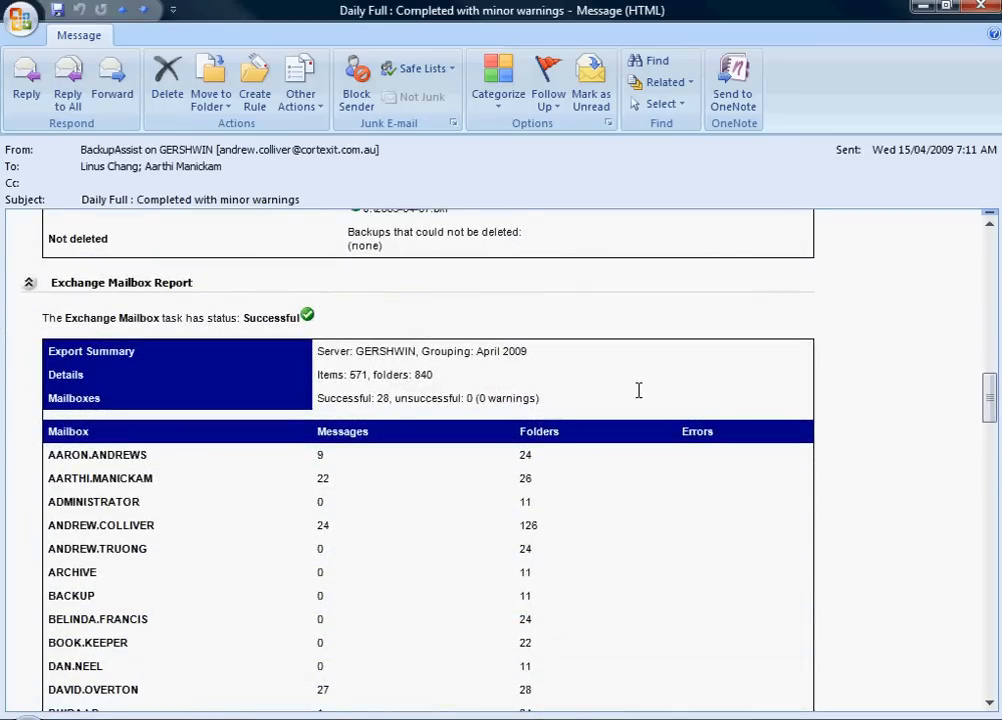
scroll(860, 460, down, 14)
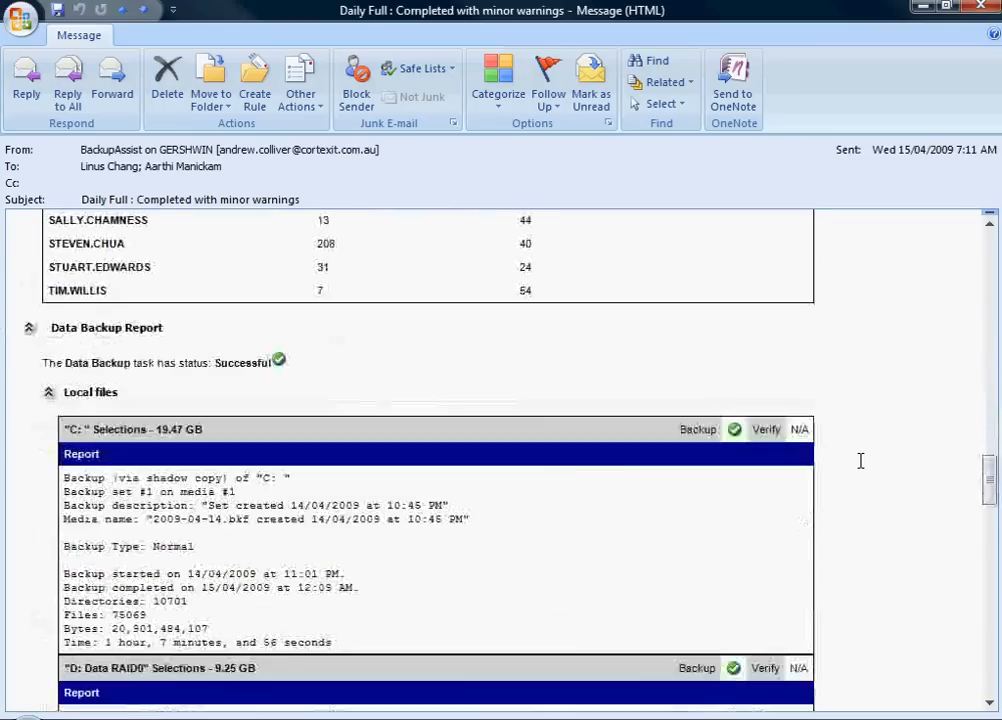
scroll(860, 460, down, 14)
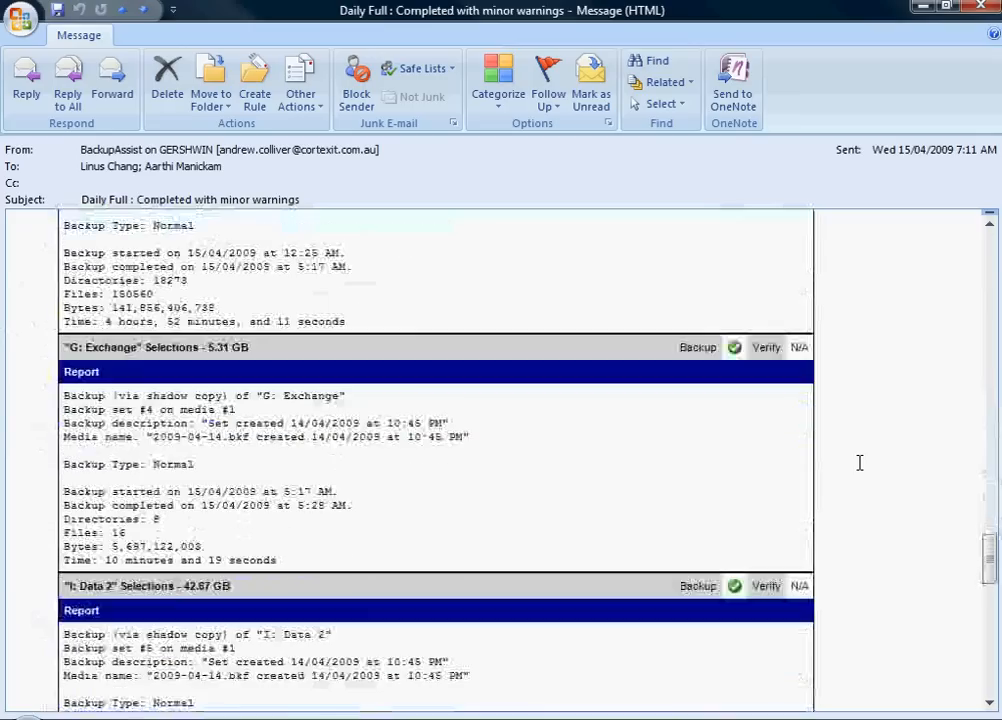
scroll(859, 462, down, 14)
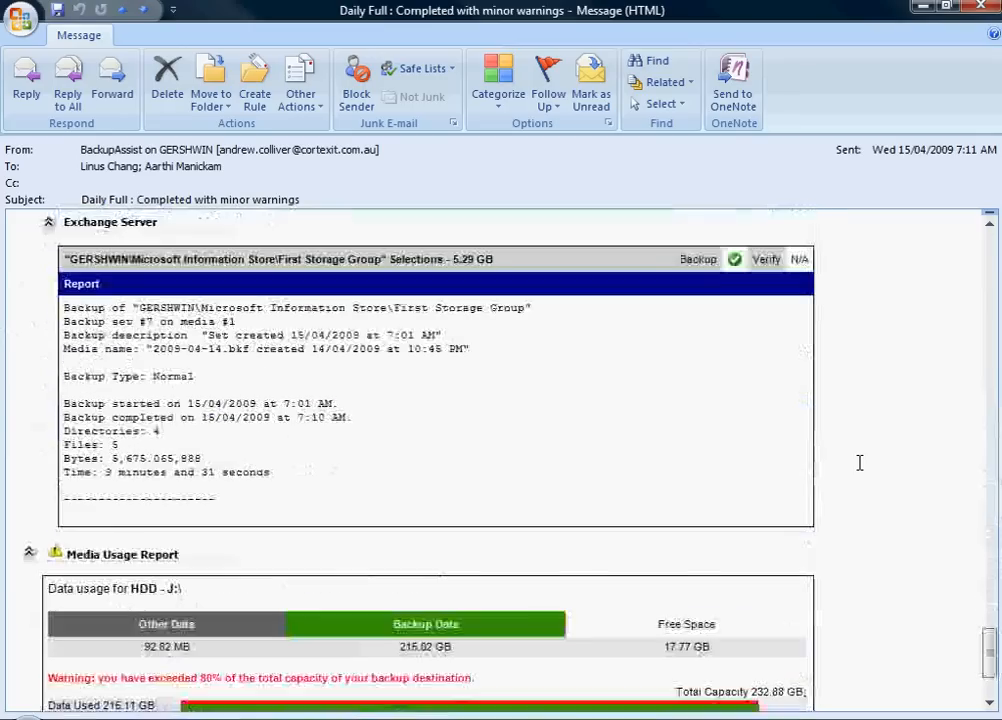
scroll(859, 462, down, 3)
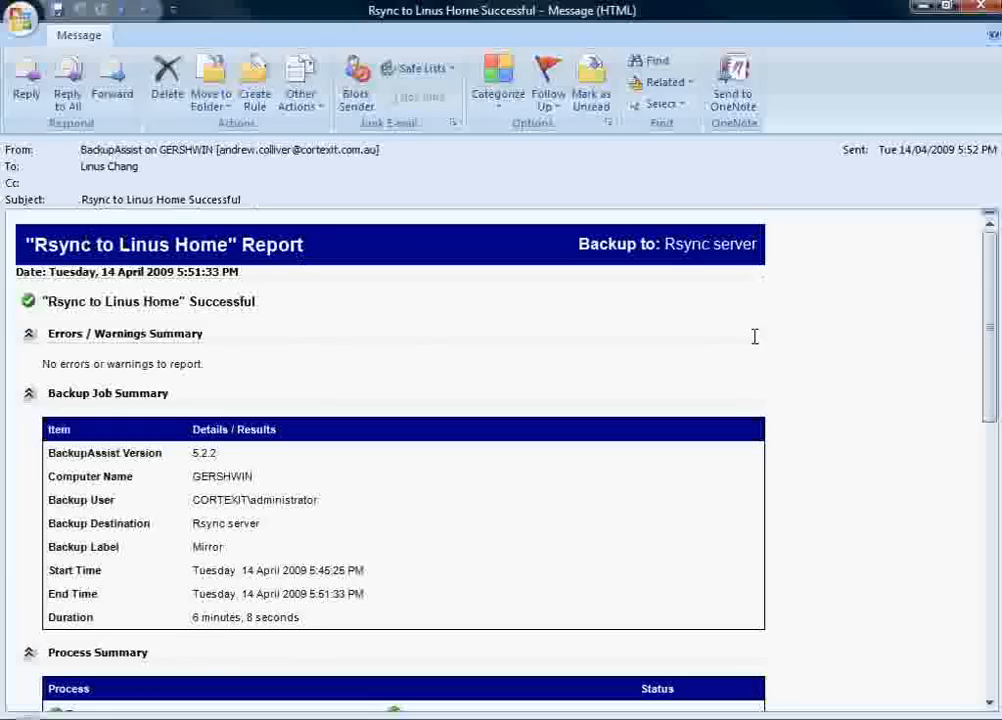
Review the Rsync backup report email, including the process summary, Rsync statistics and Media Usage Report
scroll(877, 409, down, 3)
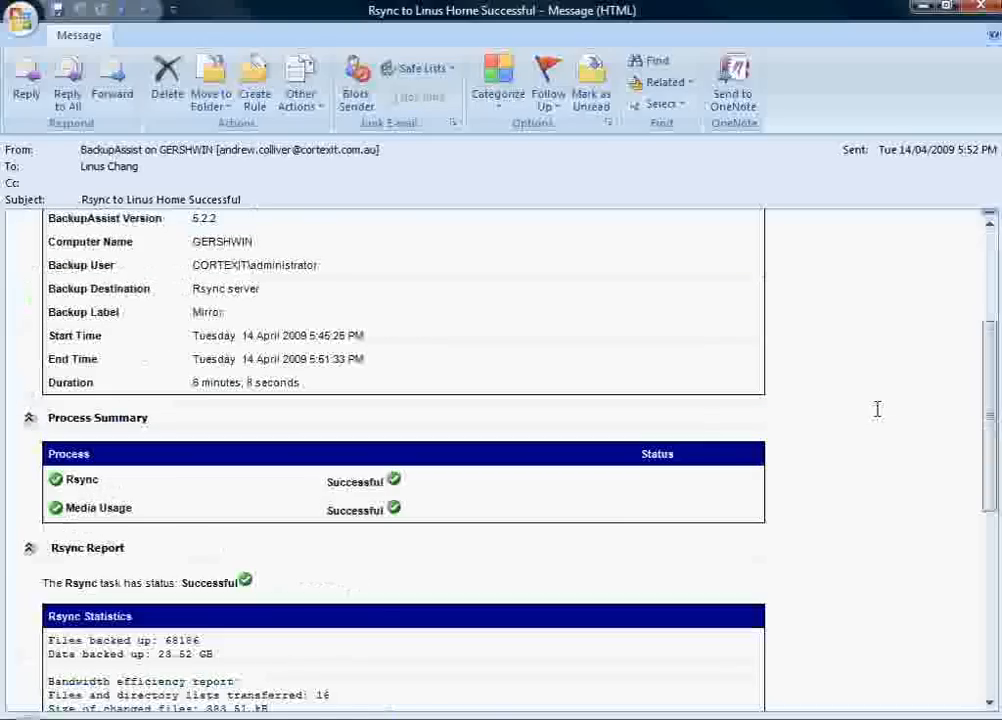
scroll(877, 409, down, 1)
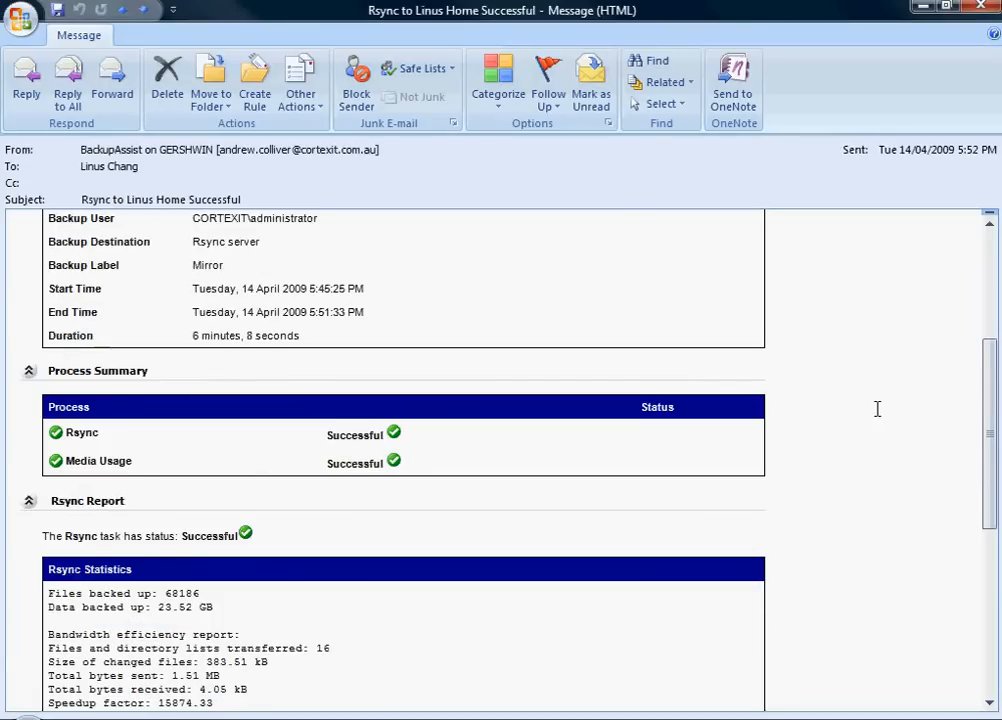
scroll(877, 409, down, 3)
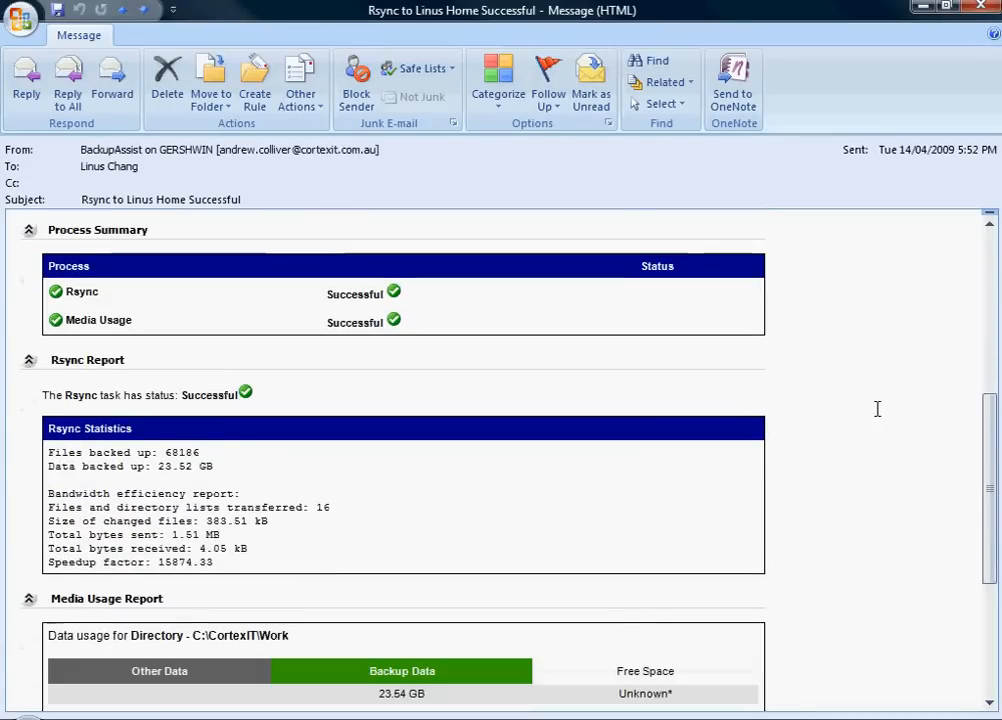
scroll(877, 409, down, 6)
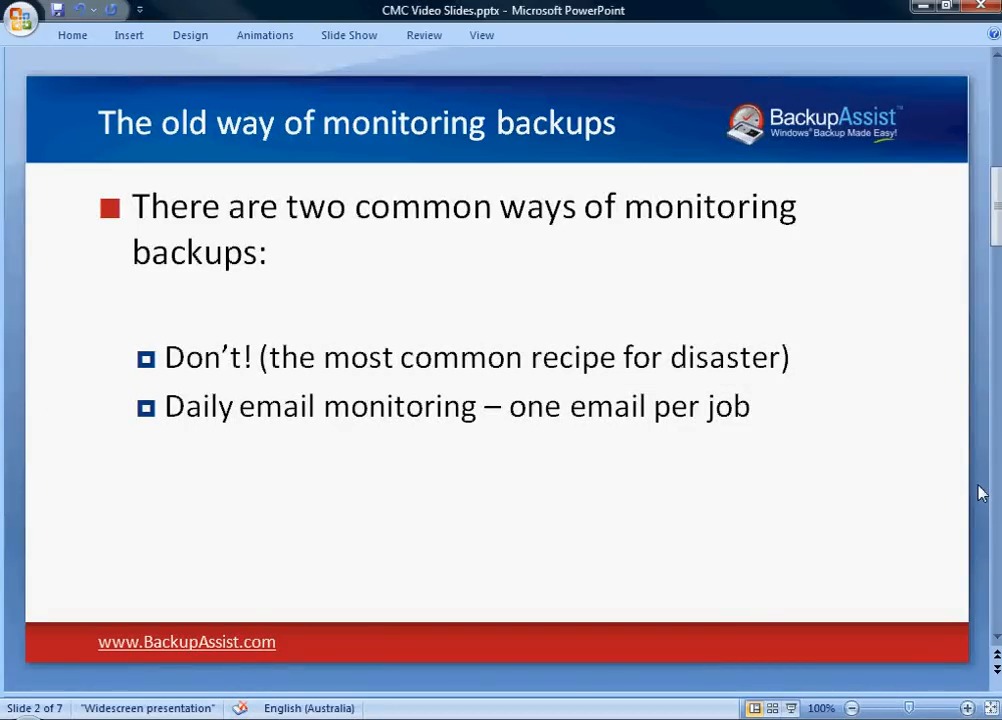
In PowerPoint, advance past the slide "The old way of monitoring backups"
scroll(980, 492, down, 1)
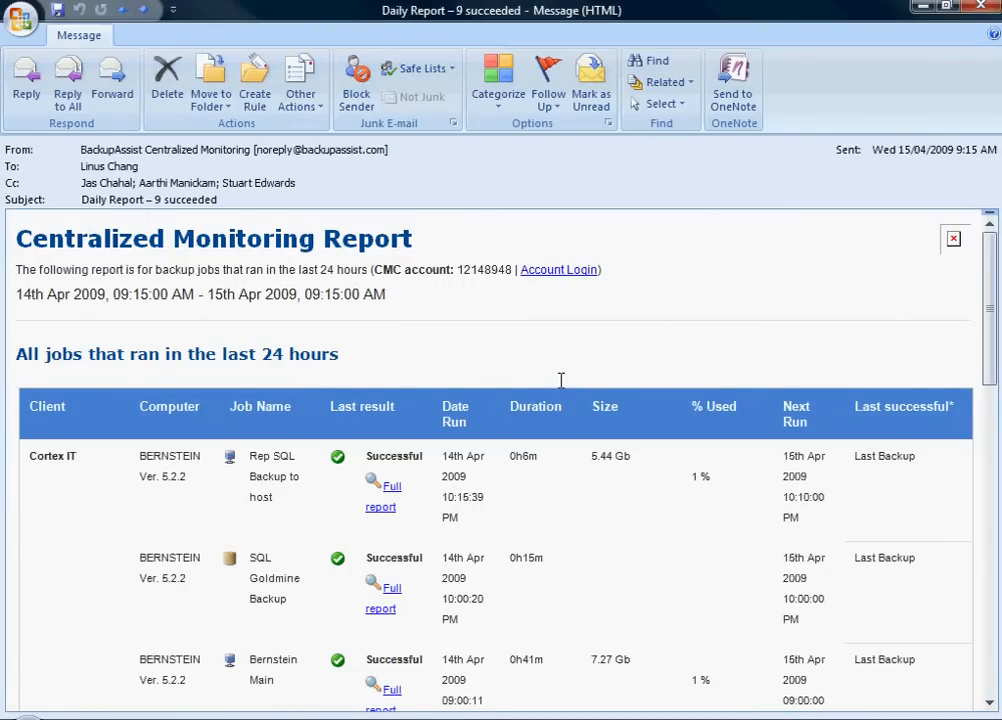
In the "Daily Report – 9 succeeded" email, highlight the result part of the subject and review all jobs in the Centralized Monitoring Report
drag(146, 199, 324, 205)
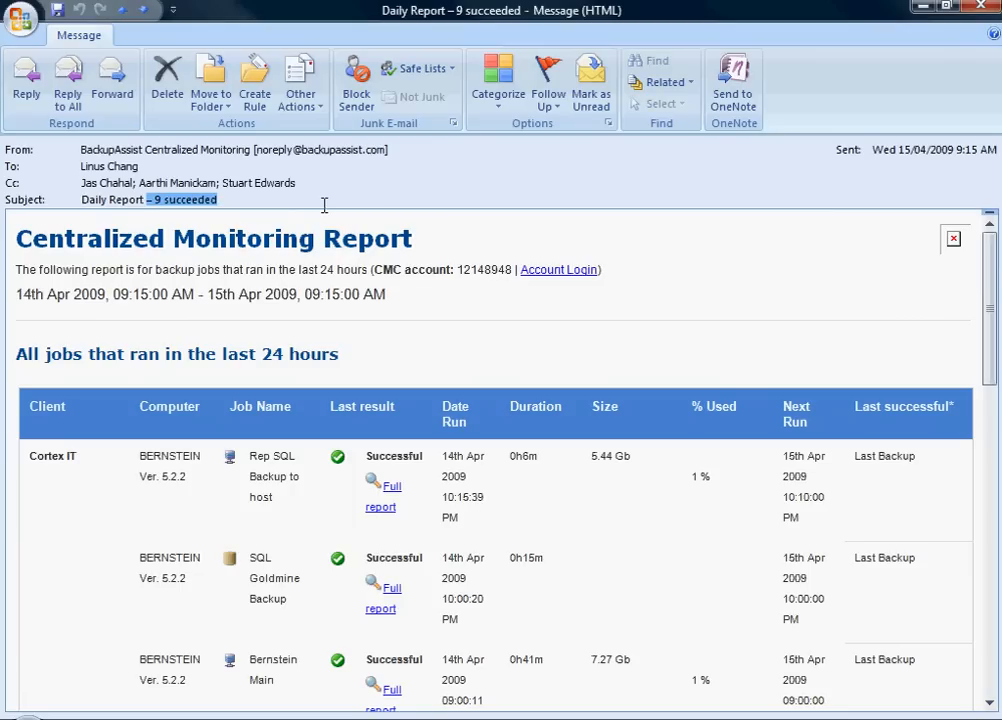
click(752, 530)
scroll(752, 530, down, 3)
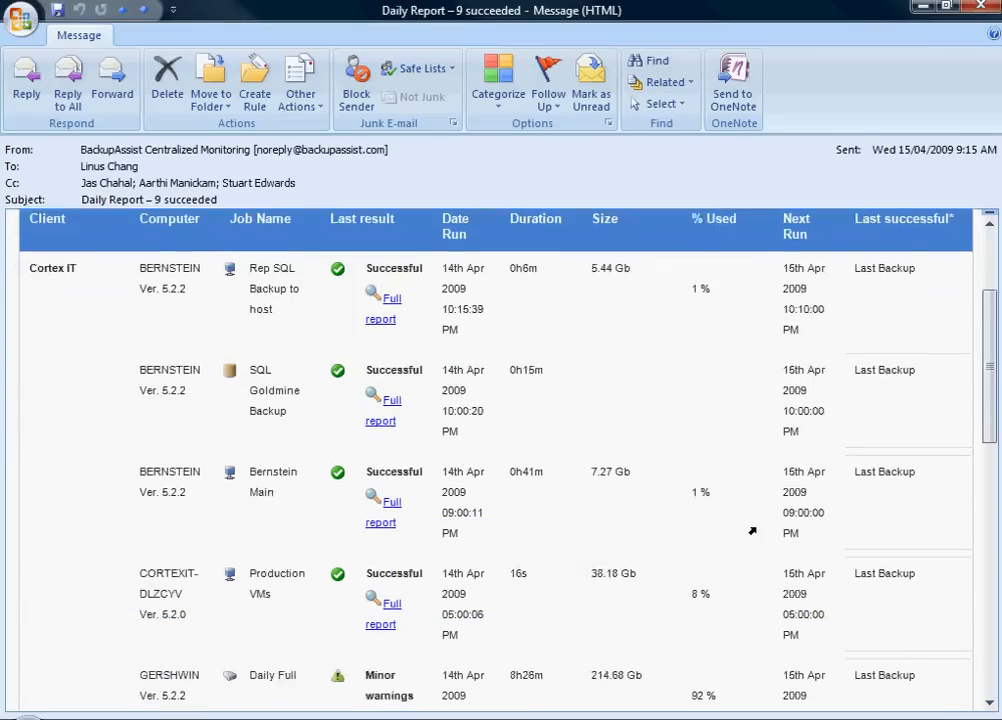
scroll(752, 530, down, 10)
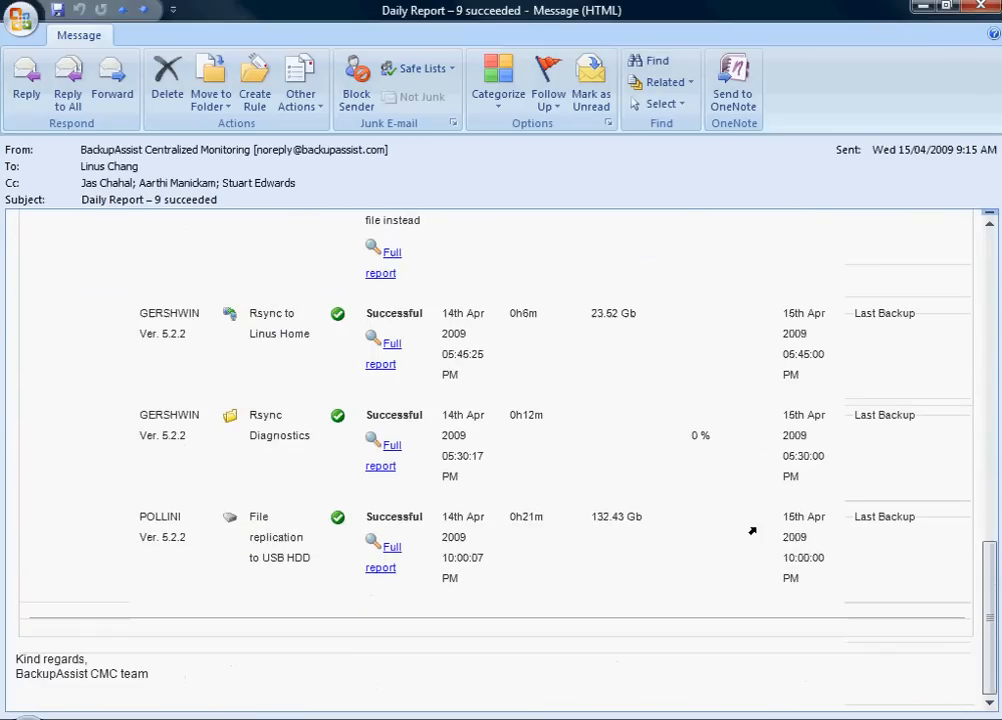
scroll(752, 530, up, 9)
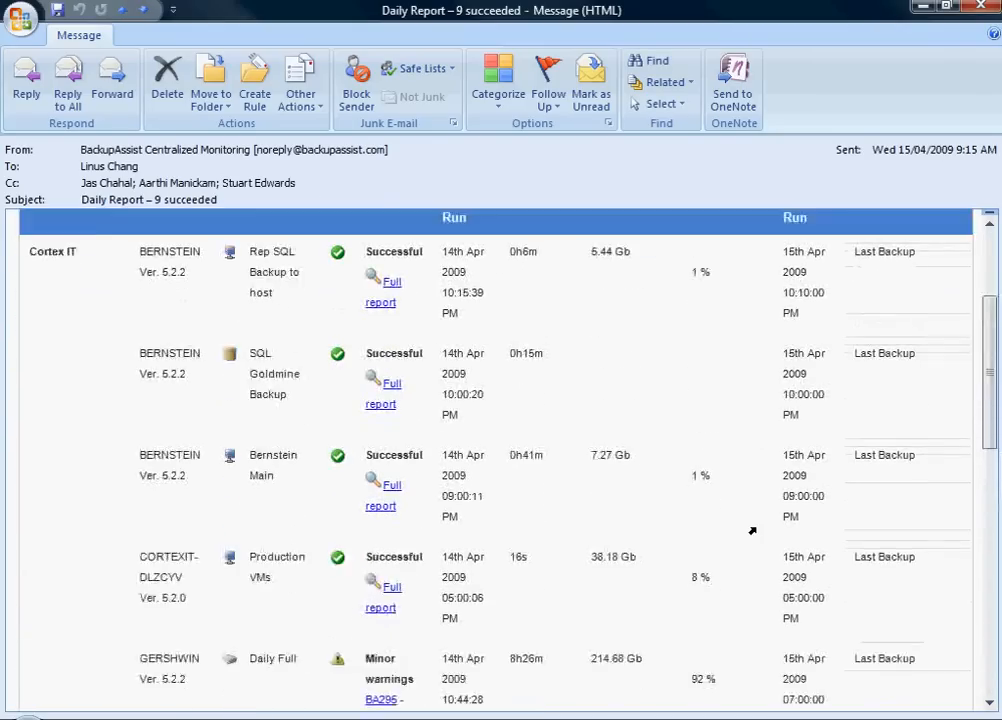
scroll(752, 530, up, 2)
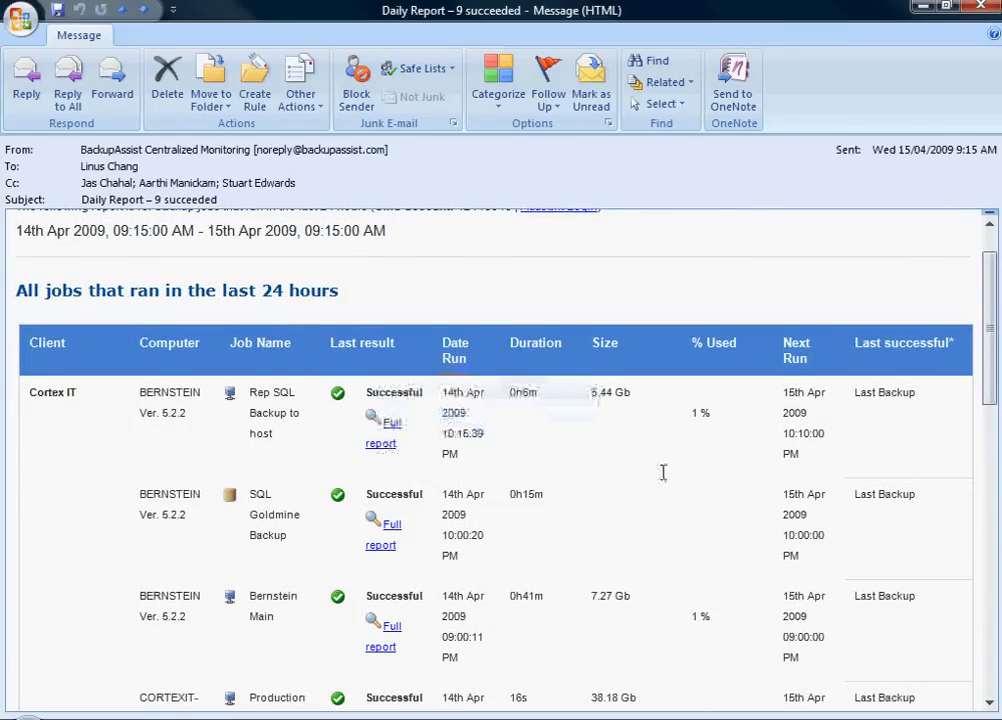
scroll(663, 472, up, 1)
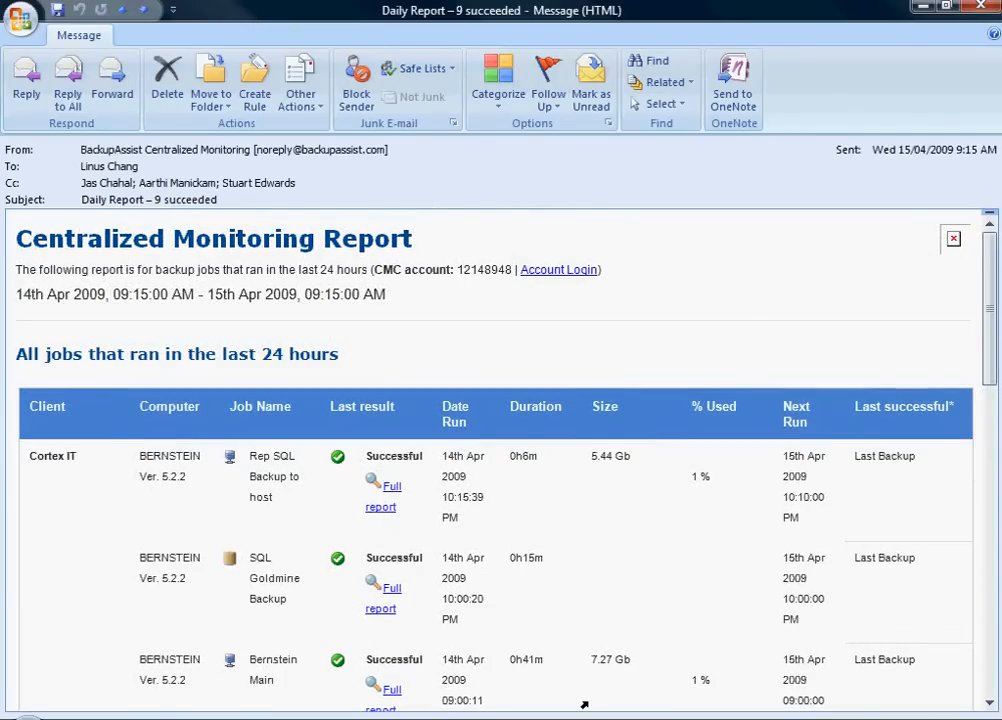
Switch to the "Daily Report – 8 succeeded / 1 unknown" email and follow its Account Login link
mouse_move(585, 716)
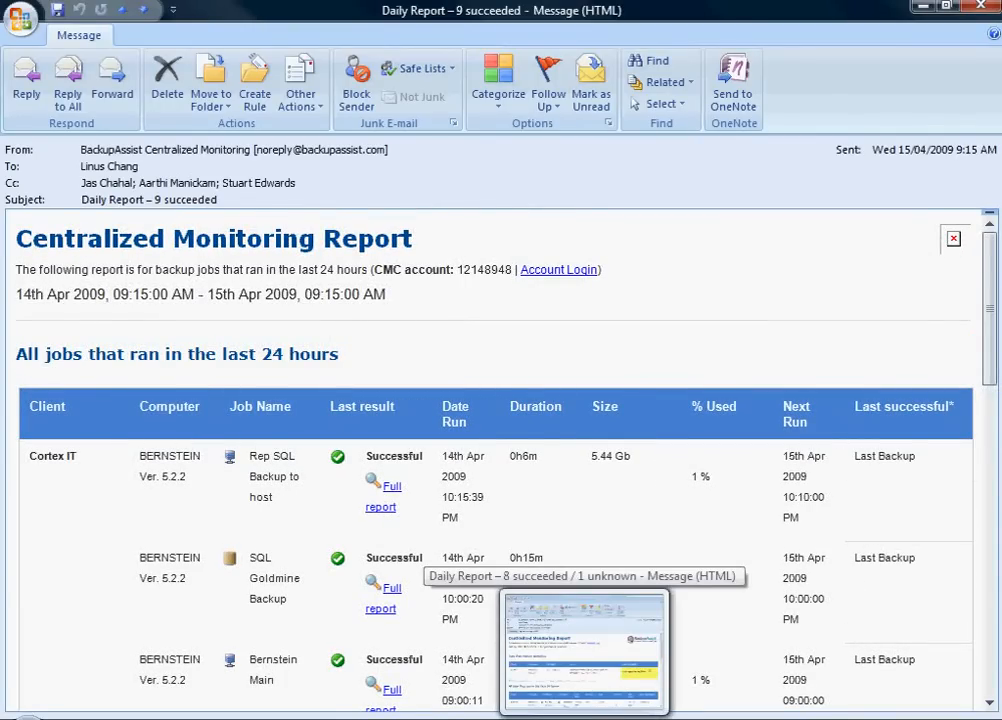
click(585, 716)
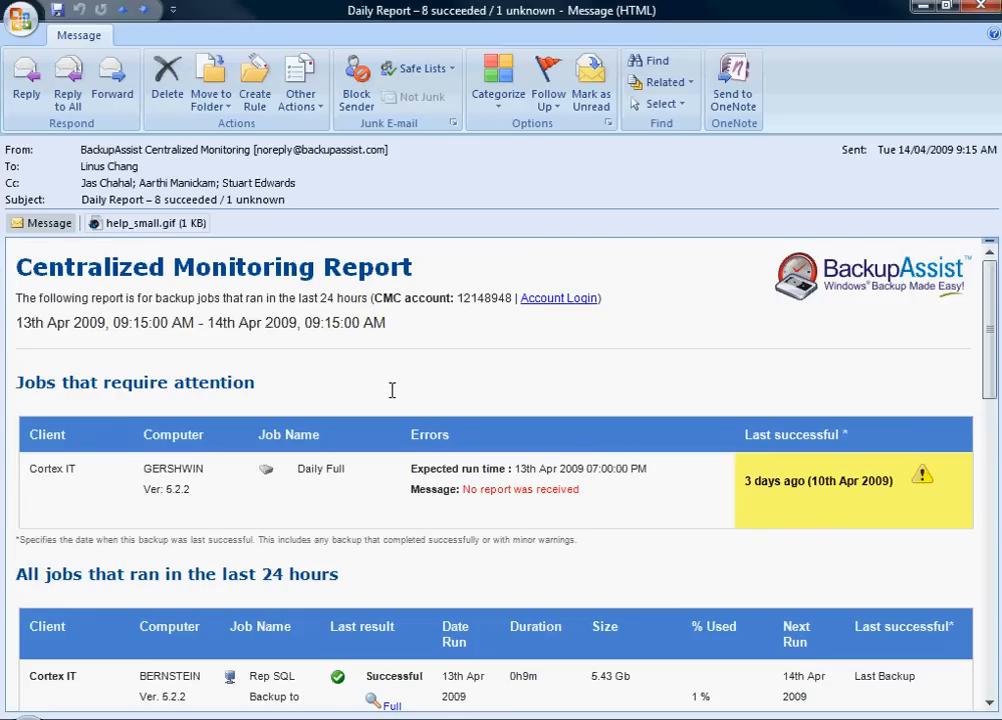
click(583, 308)
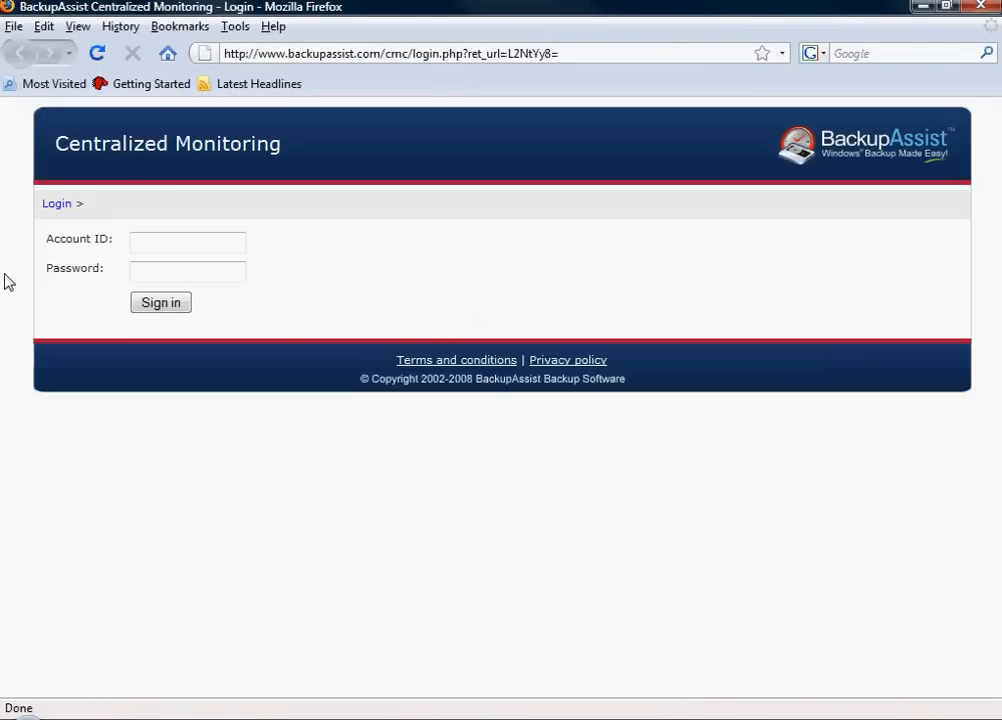
Sign in to Centralized Monitoring with the account ID and the account password
click(221, 250)
click(213, 264)
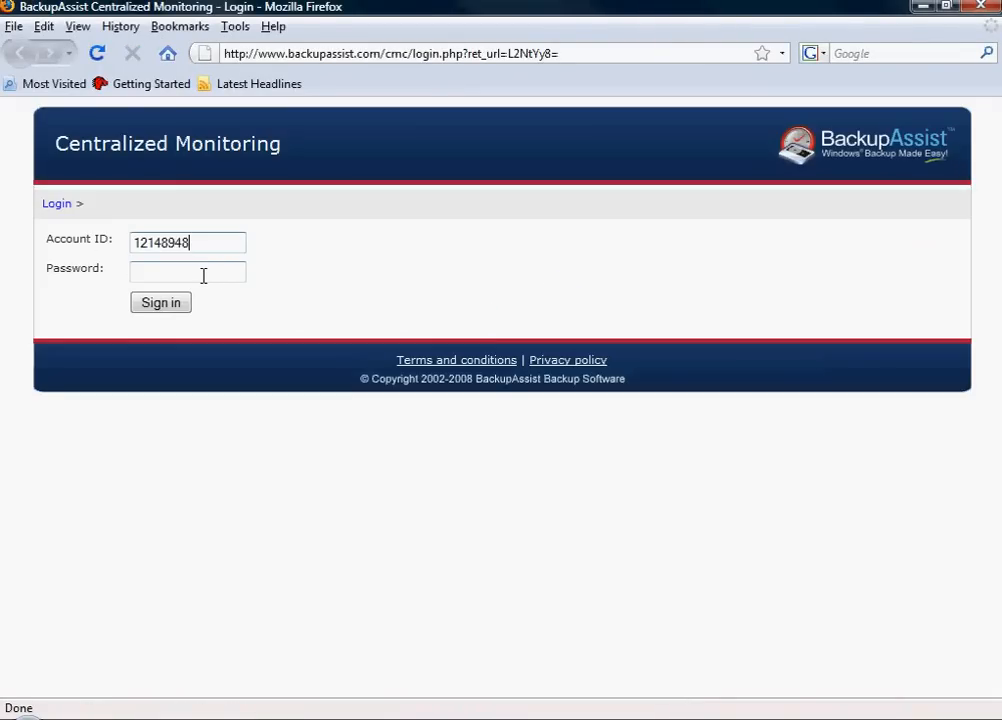
click(203, 275)
text(••••••)
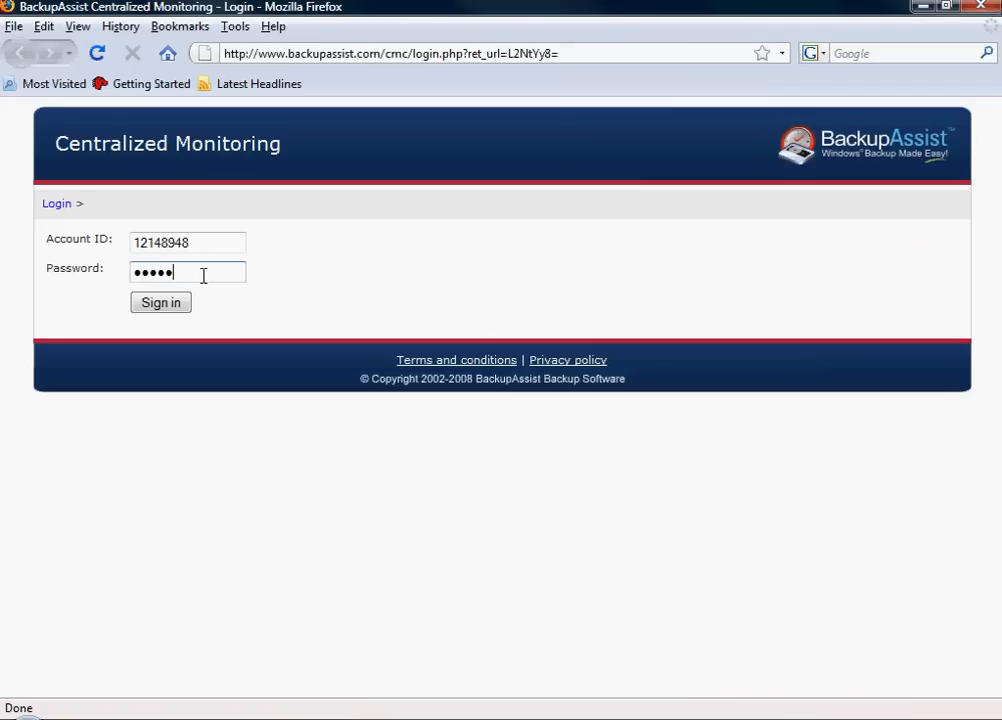
text(•••)
key(Return)
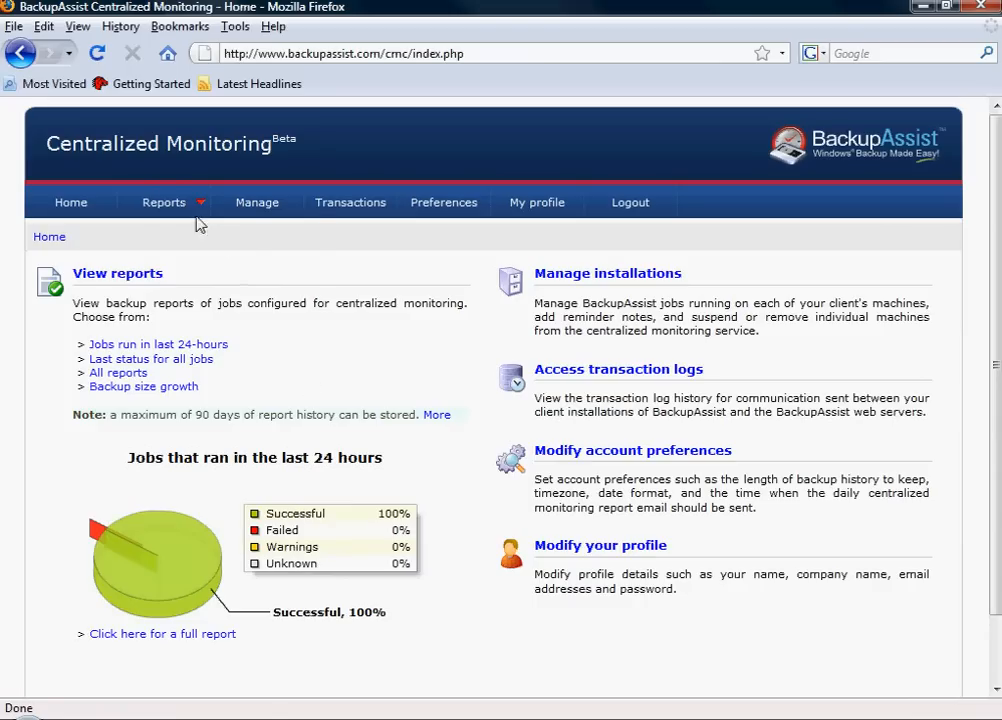
Open the "Last status for all jobs" report and examine each job's last result, size and percentage of media used
mouse_move(178, 233)
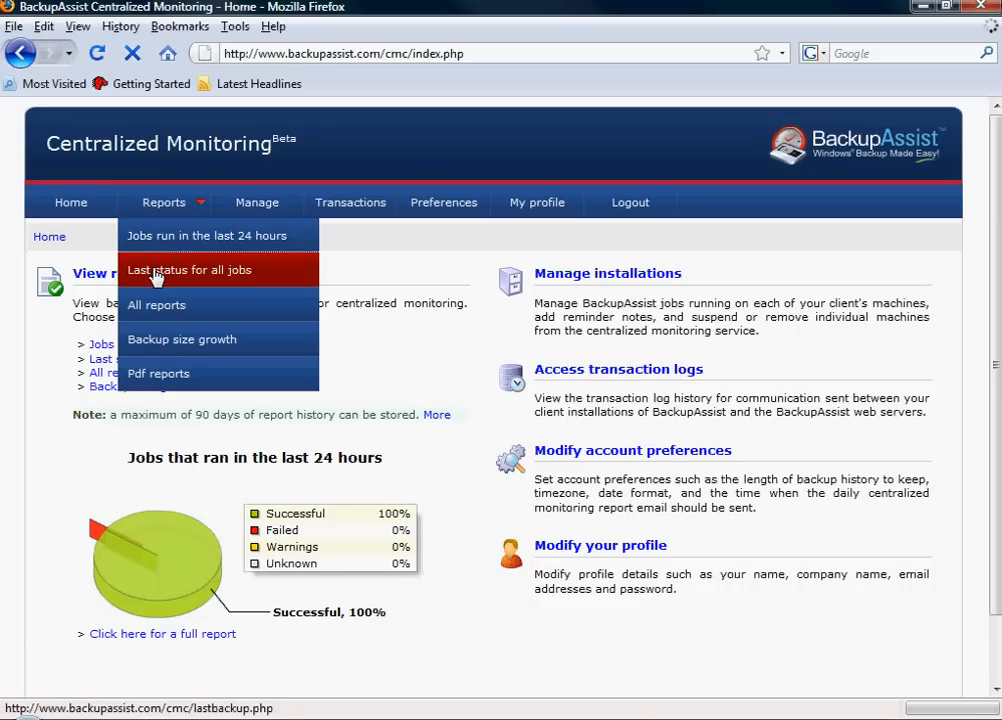
click(156, 277)
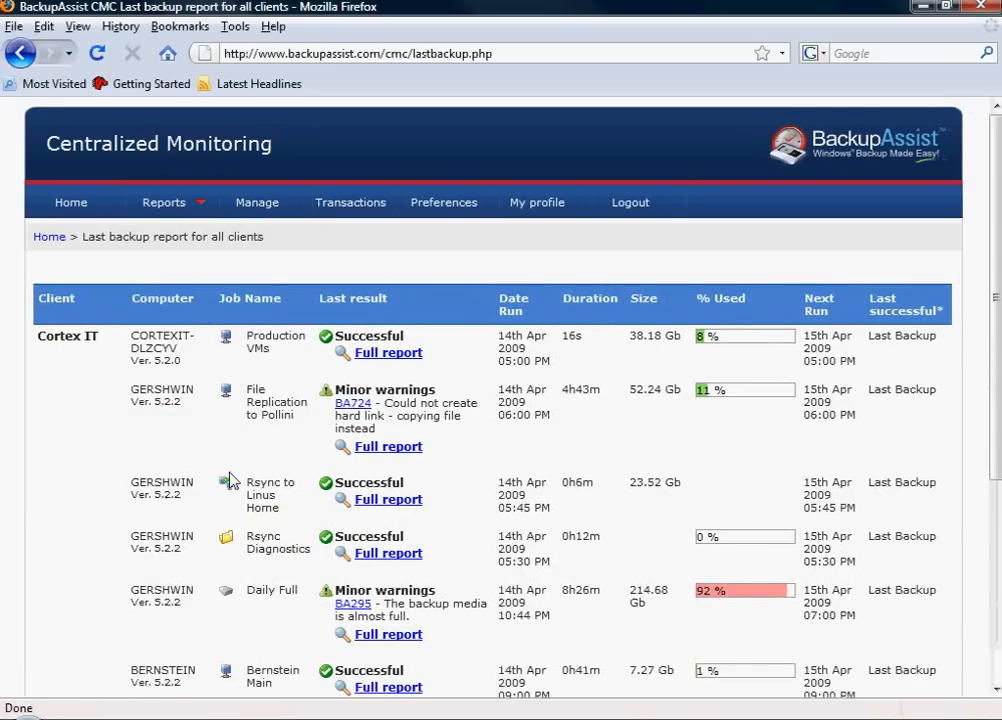
mouse_move(168, 204)
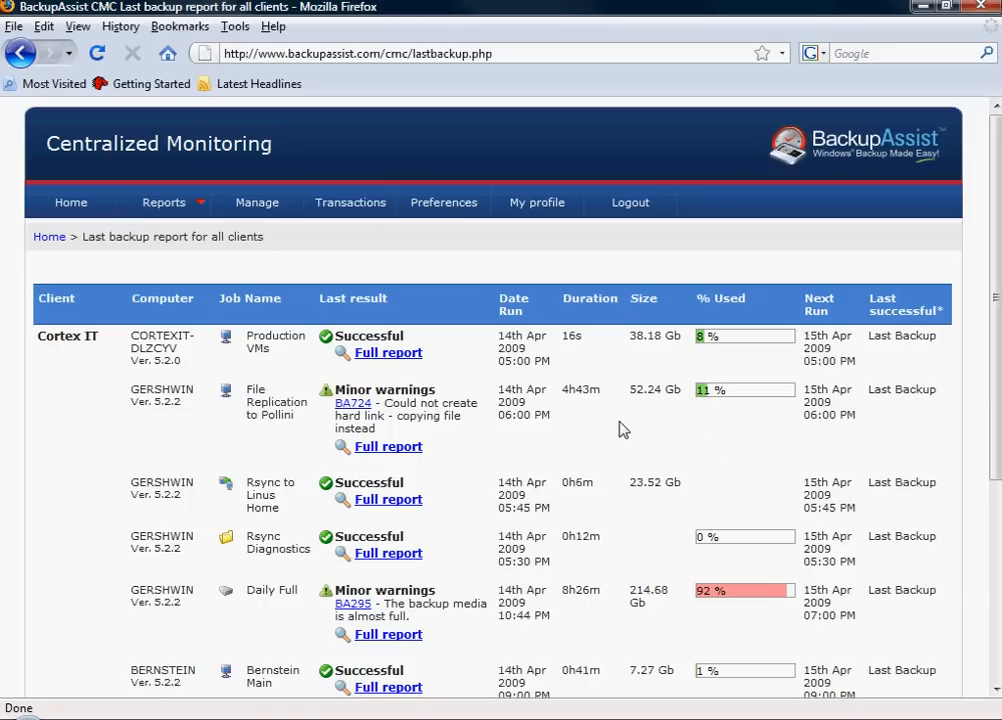
scroll(621, 429, down, 1)
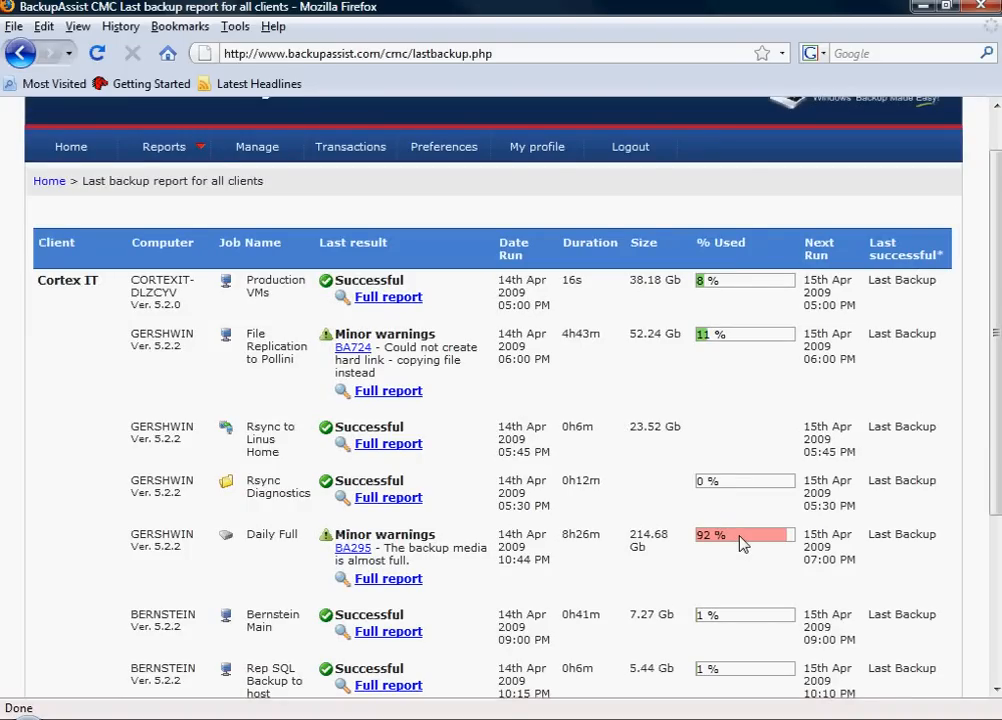
scroll(741, 543, down, 1)
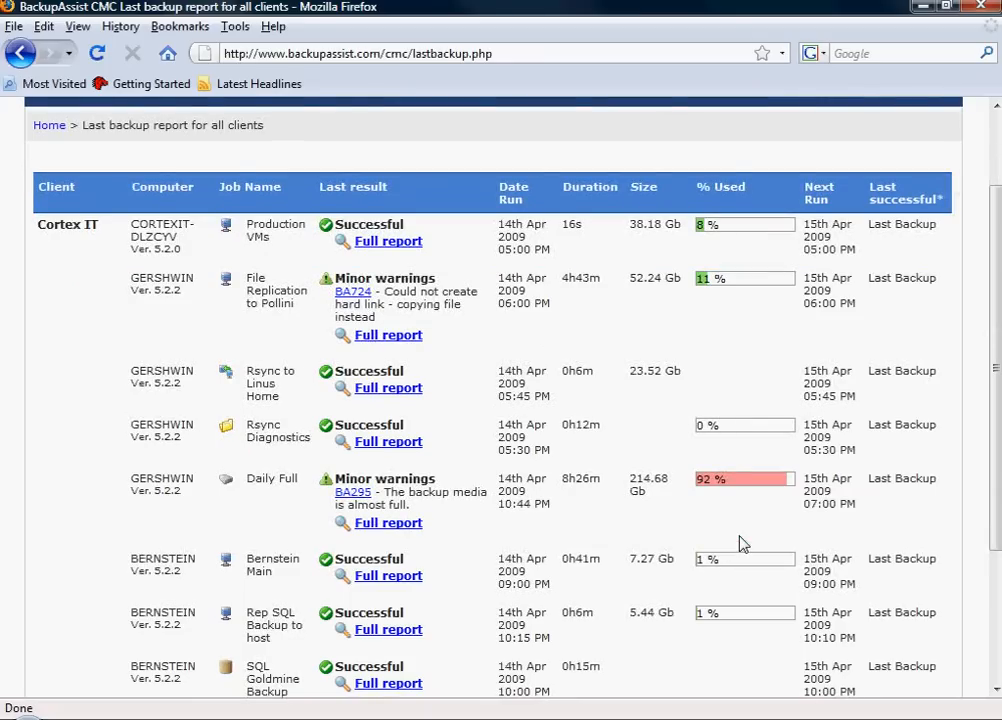
scroll(740, 541, down, 1)
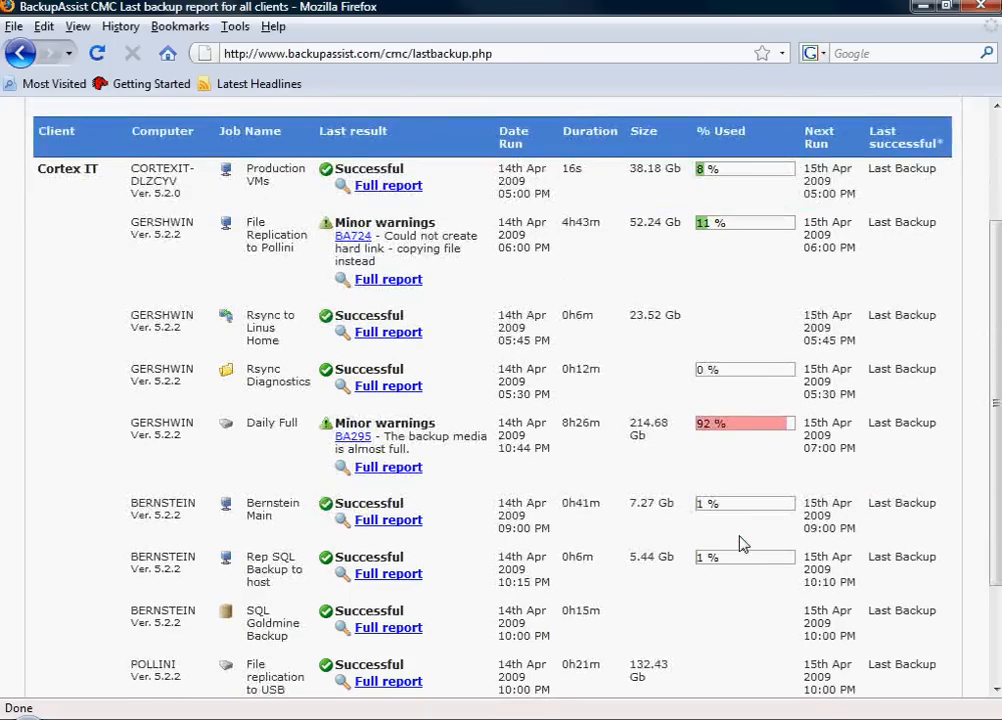
scroll(559, 595, down, 2)
scroll(559, 595, up, 5)
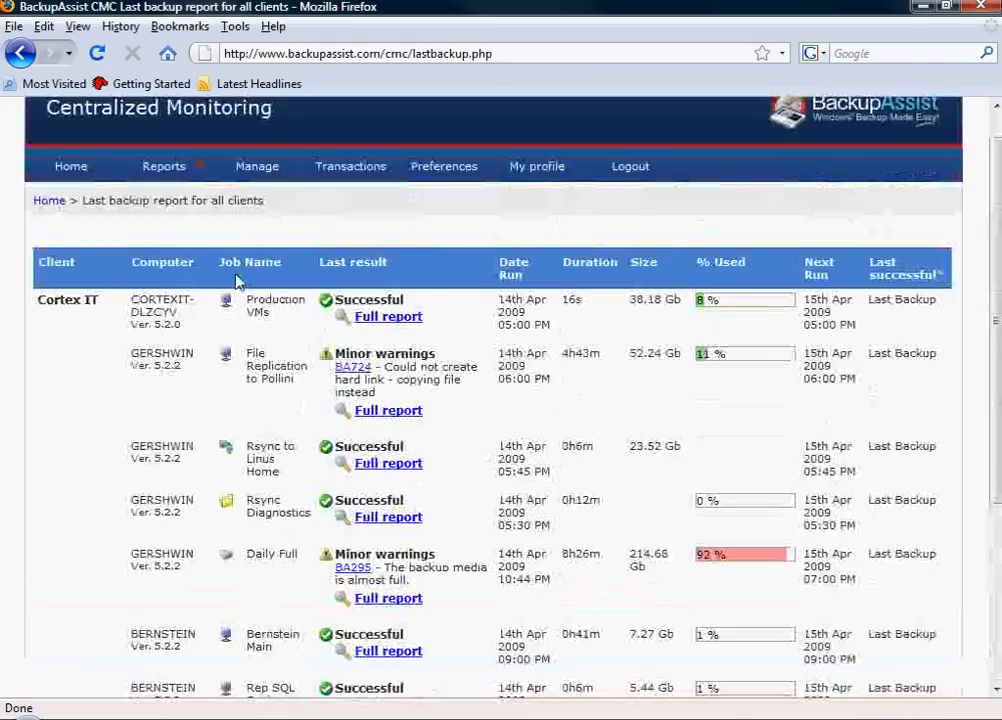
Open the "All reports" page and set the client filter to Cortex IT
mouse_move(206, 172)
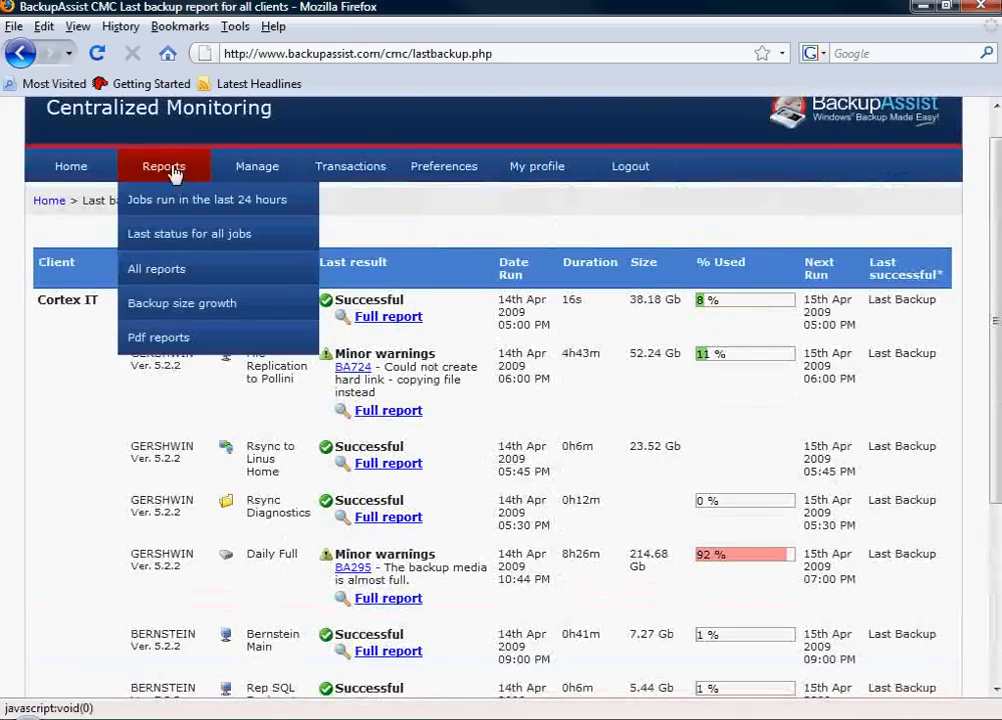
click(158, 272)
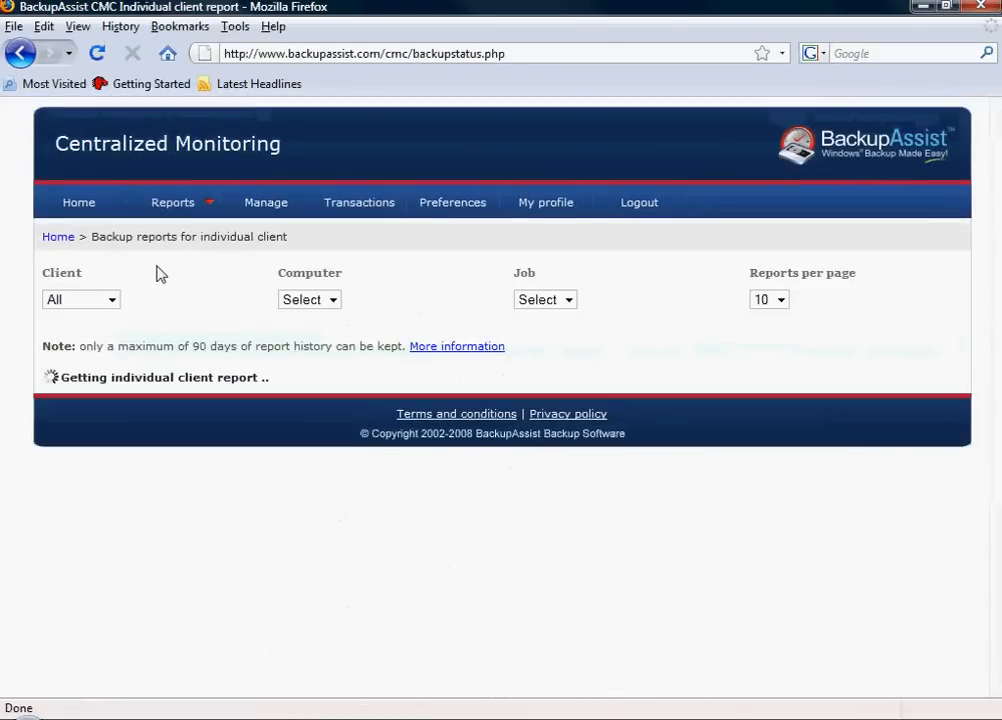
click(110, 303)
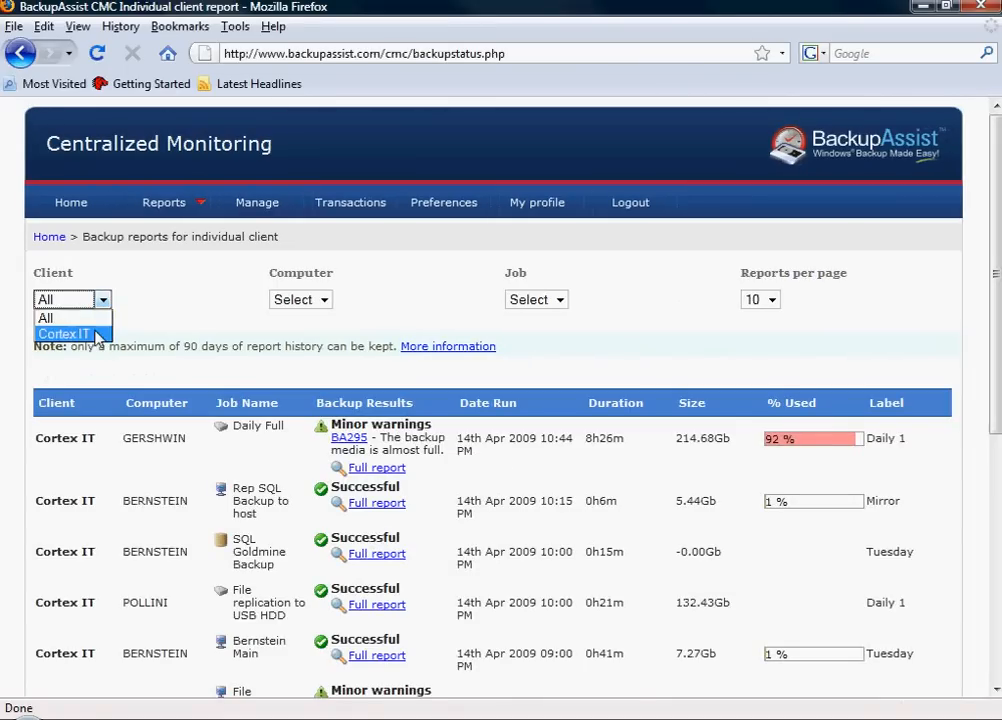
click(97, 336)
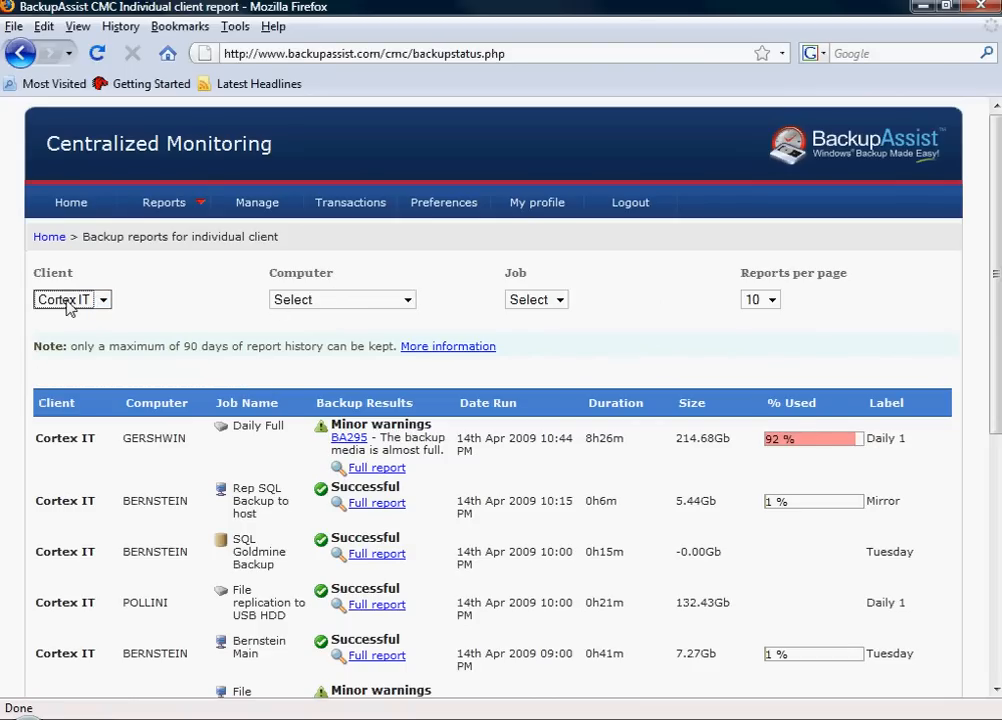
Filter the Cortex IT reports to the computer GERSHWIN and the Daily Full job
click(338, 311)
click(330, 350)
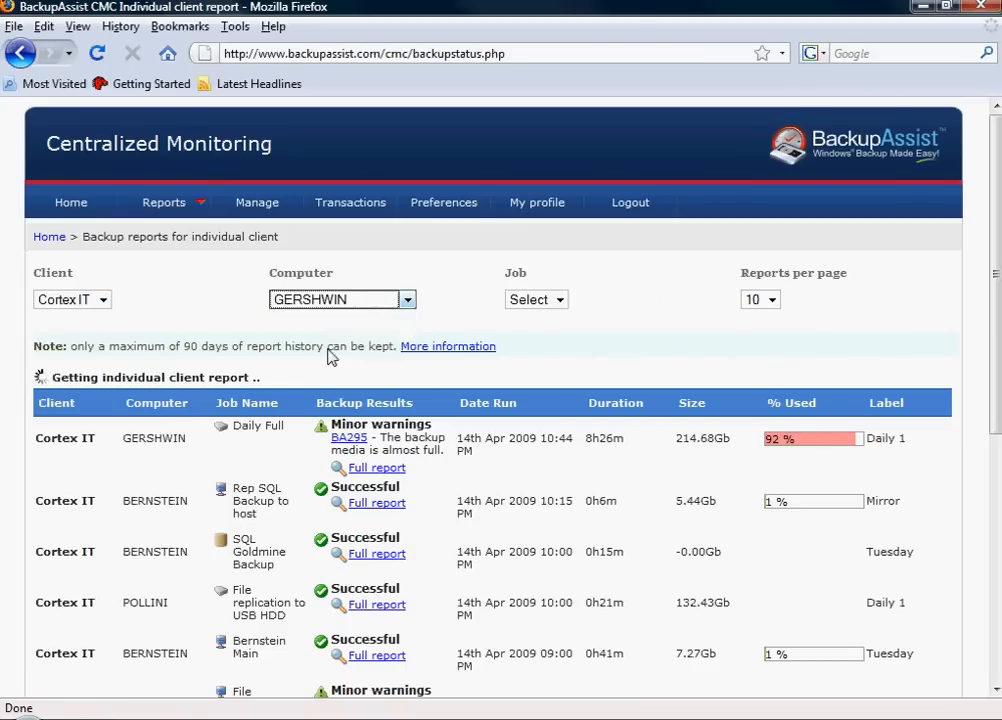
click(540, 304)
click(540, 334)
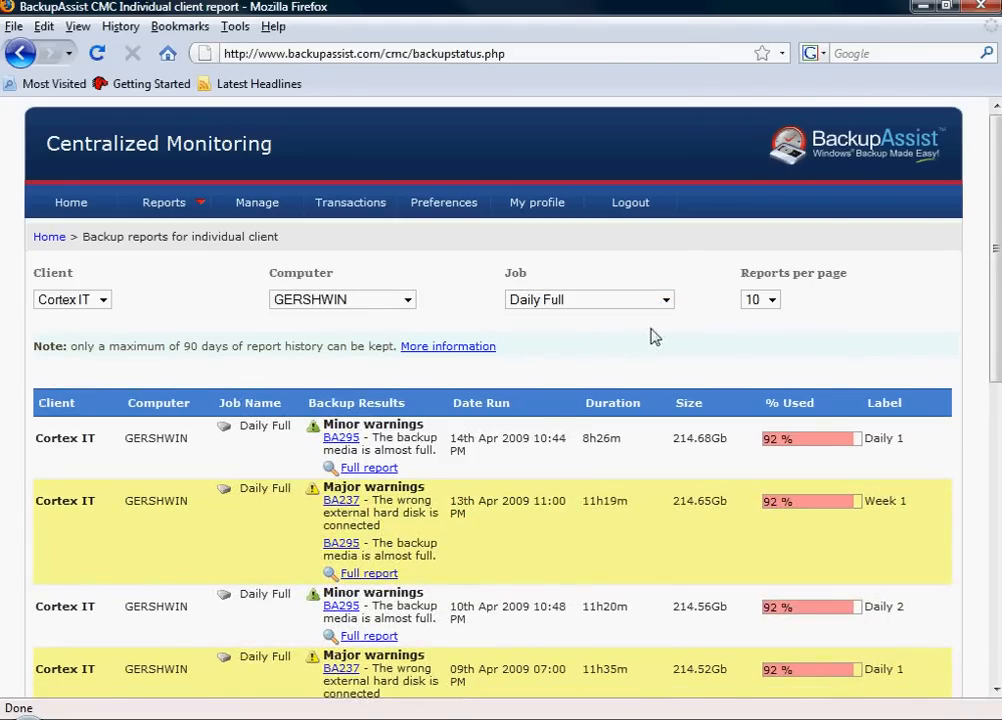
Examine the Daily Full job's report history, comparing backup results, run dates, durations, sizes, media usage and labels
scroll(8, 393, down, 10)
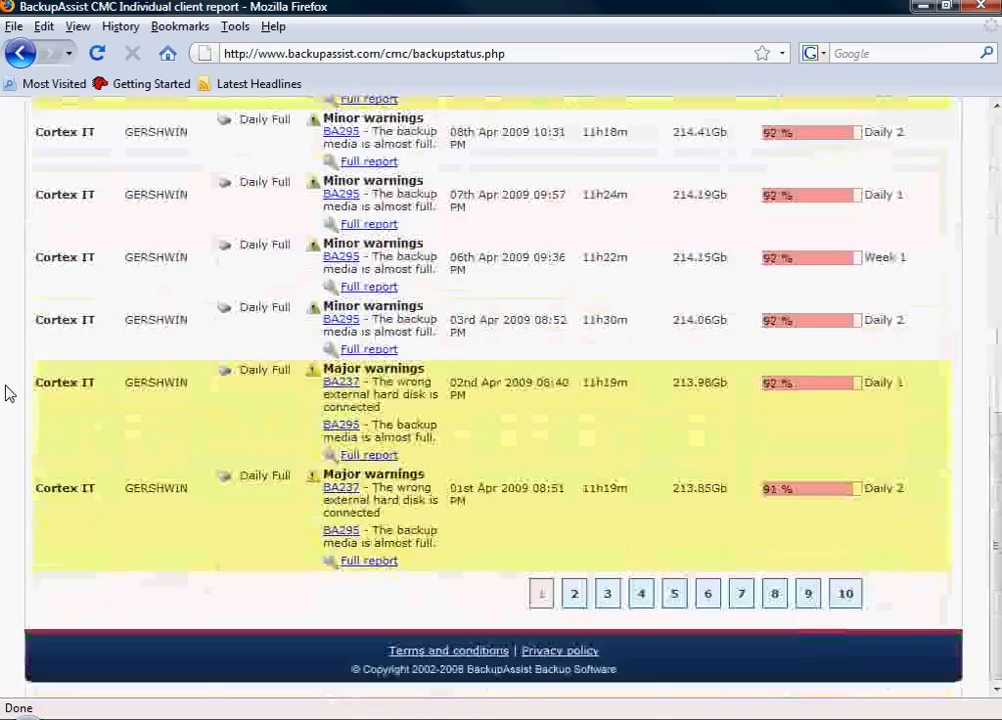
scroll(8, 393, up, 8)
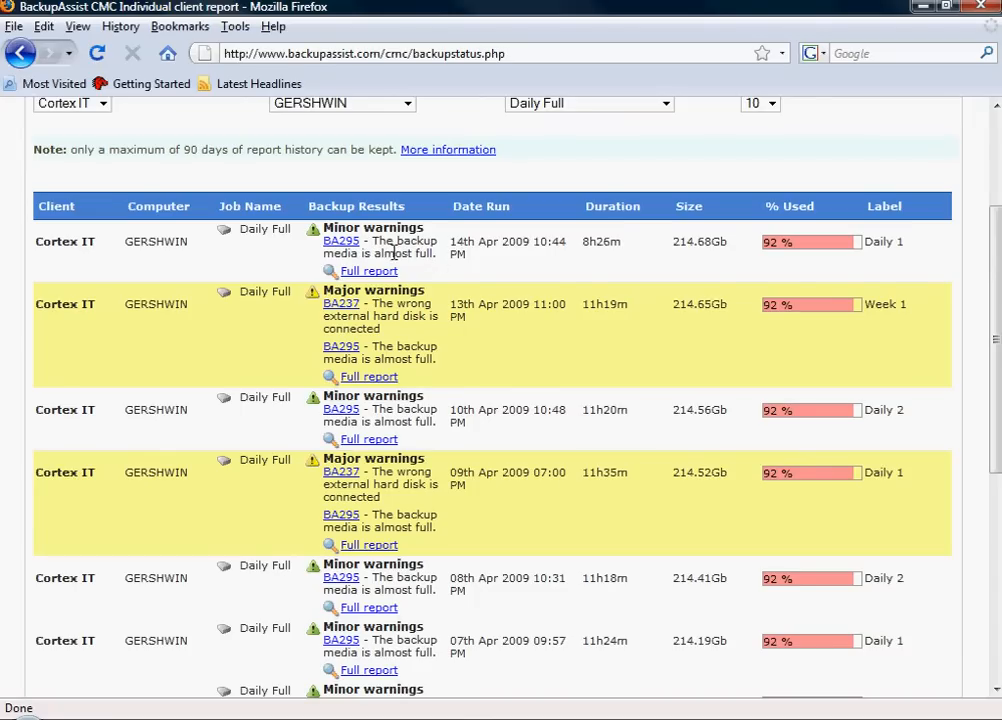
scroll(279, 264, down, 6)
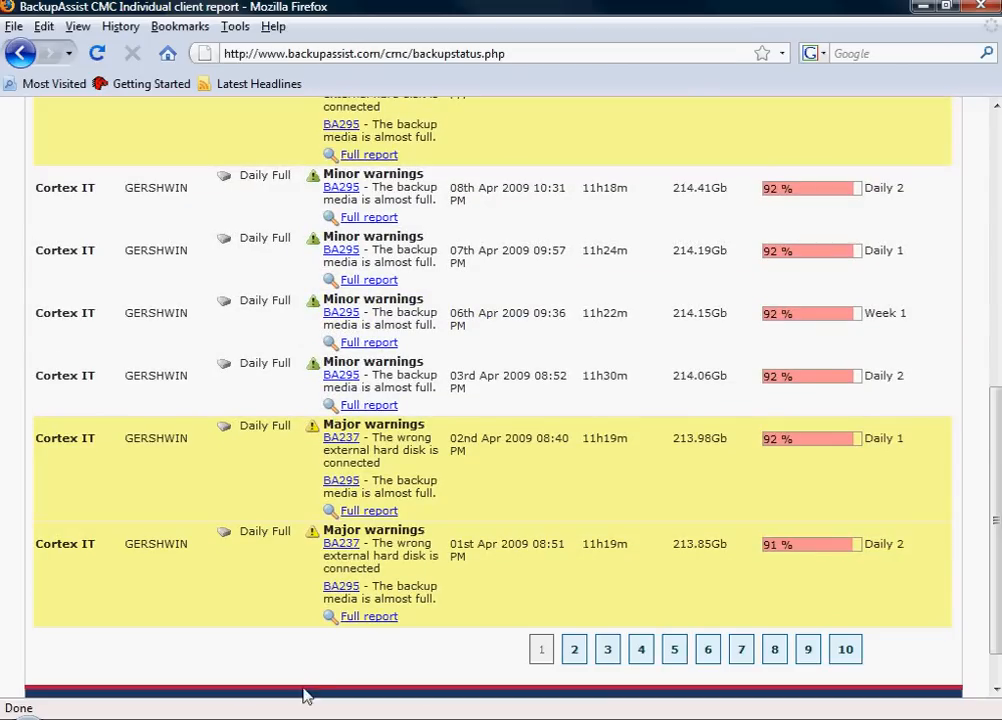
scroll(494, 597, up, 6)
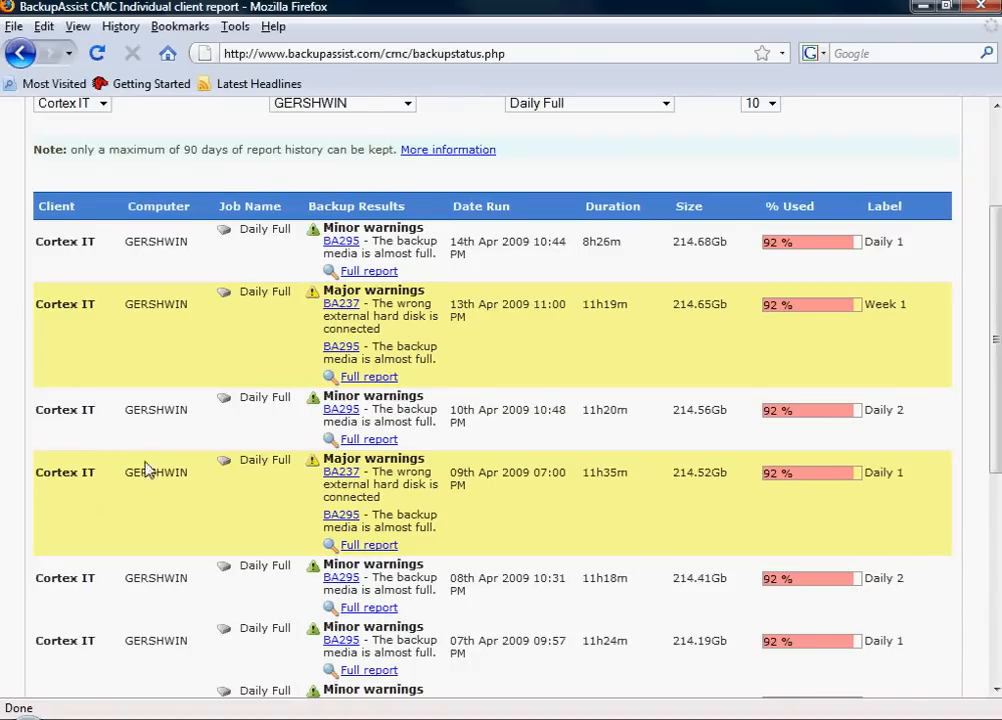
scroll(141, 500, down, 4)
scroll(142, 539, down, 2)
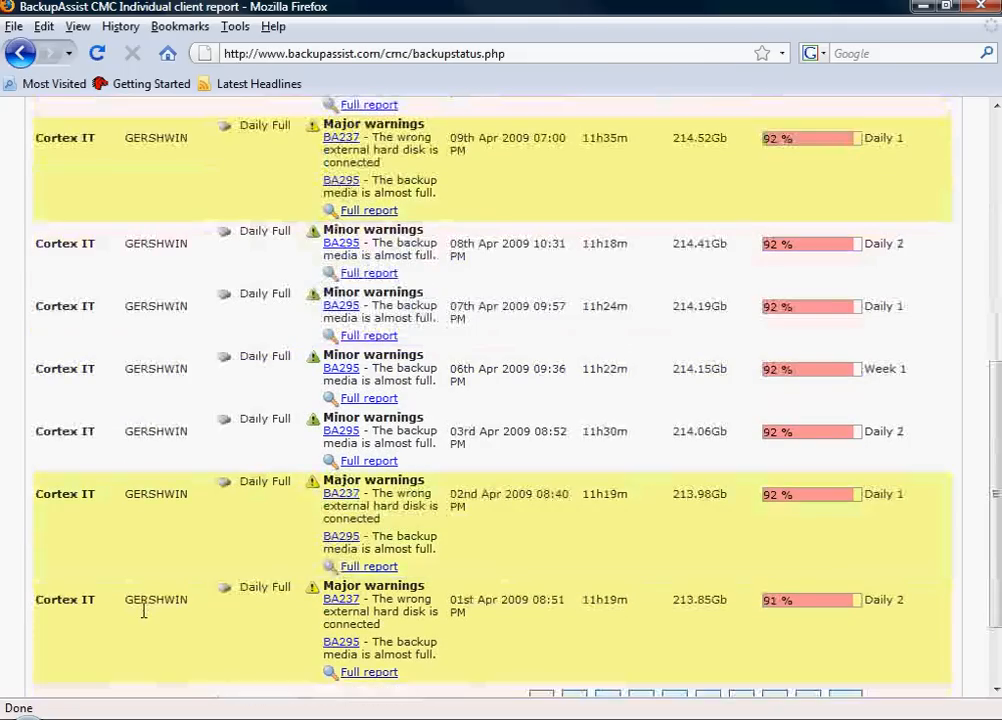
scroll(142, 606, down, 2)
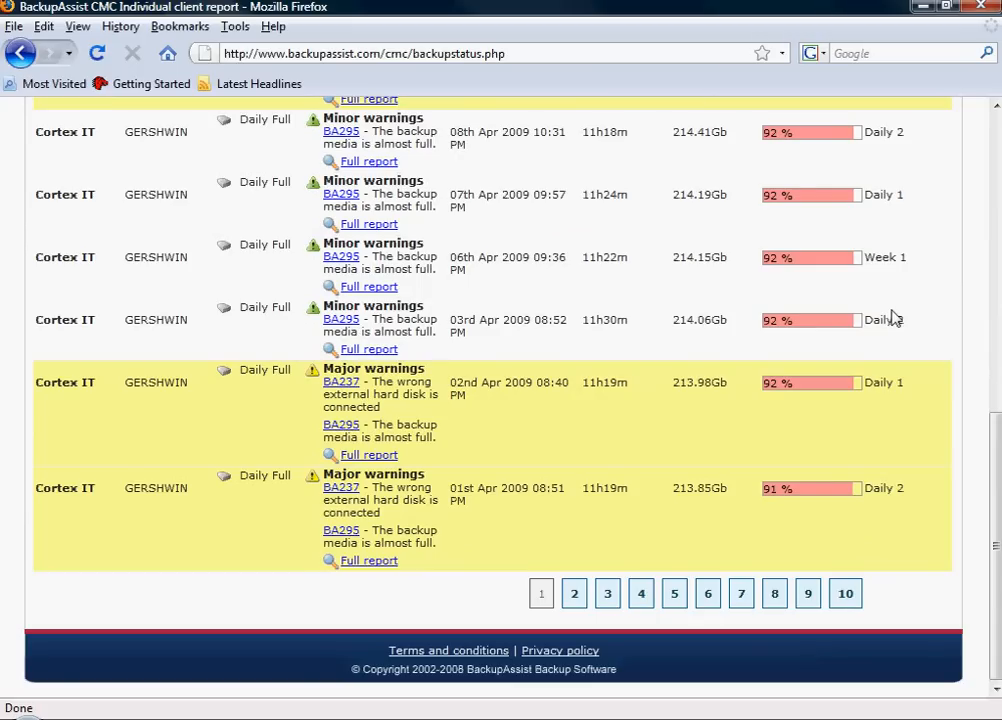
scroll(893, 318, up, 6)
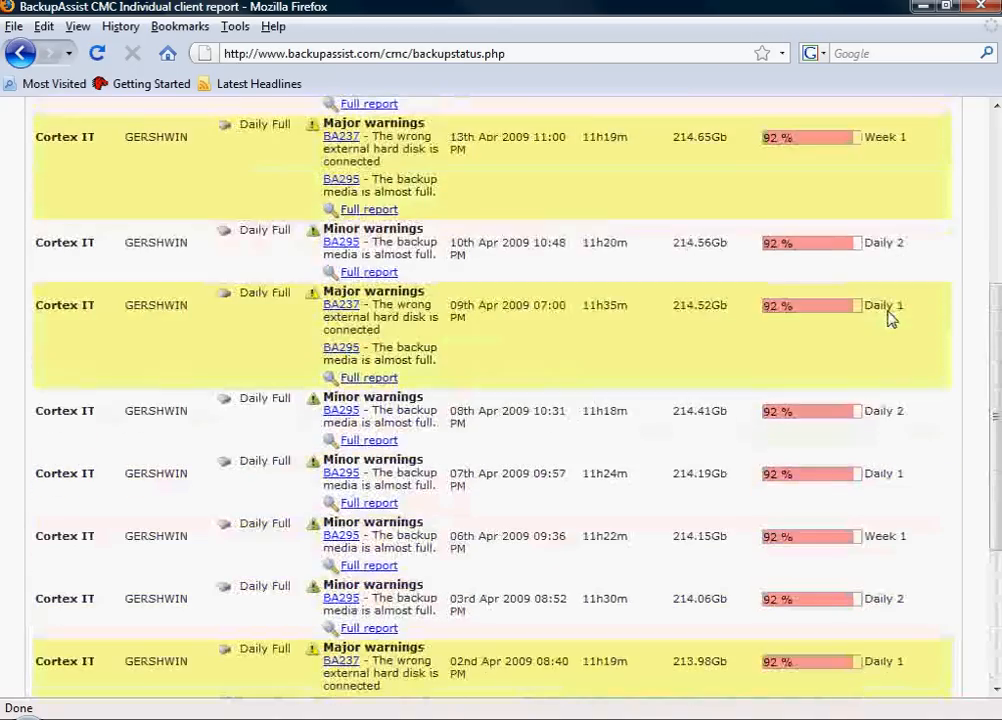
scroll(893, 318, down, 2)
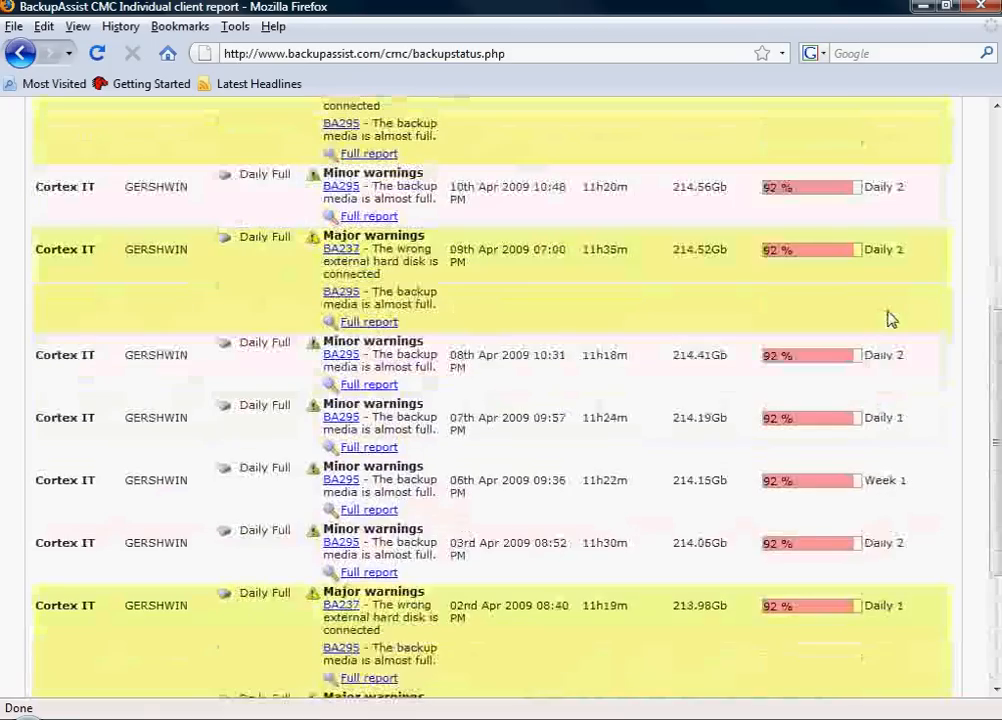
scroll(891, 318, down, 4)
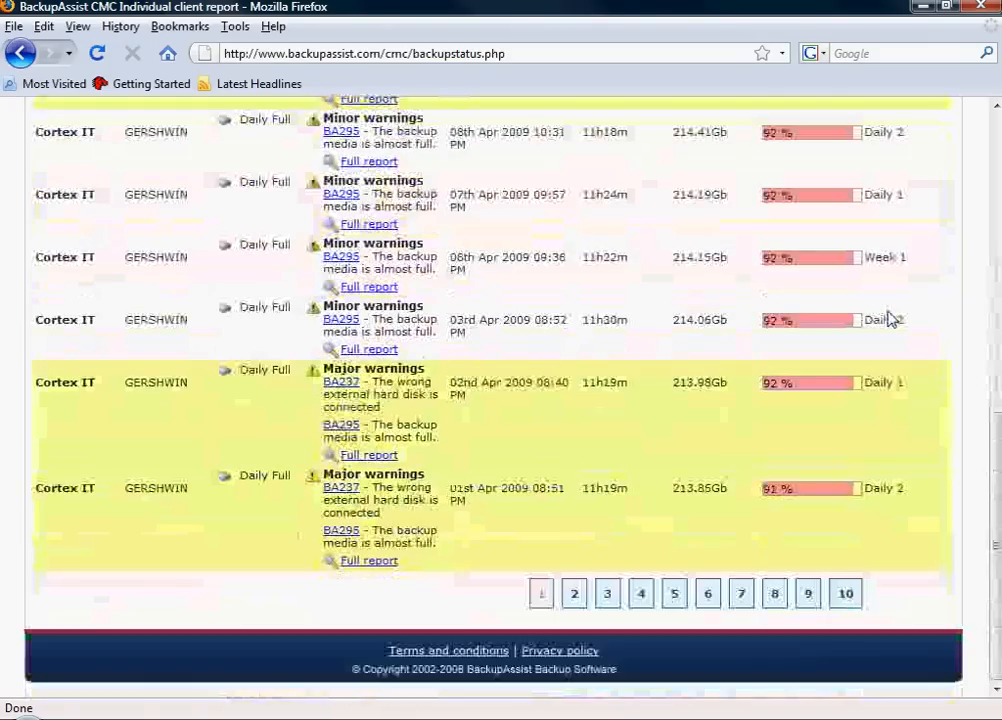
scroll(800, 318, up, 6)
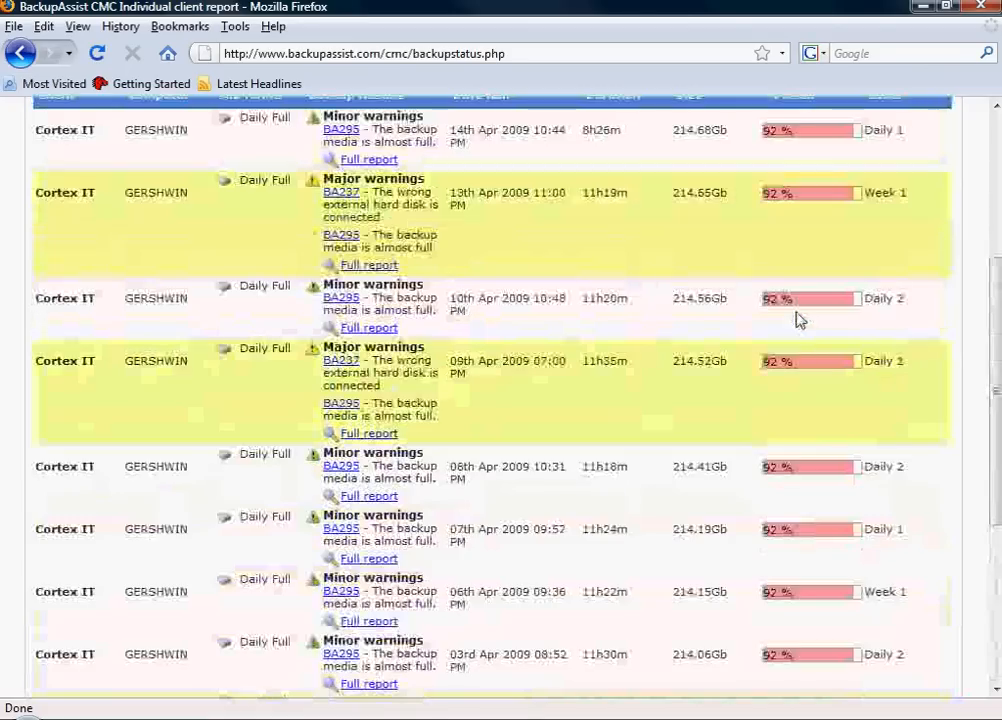
scroll(800, 318, down, 6)
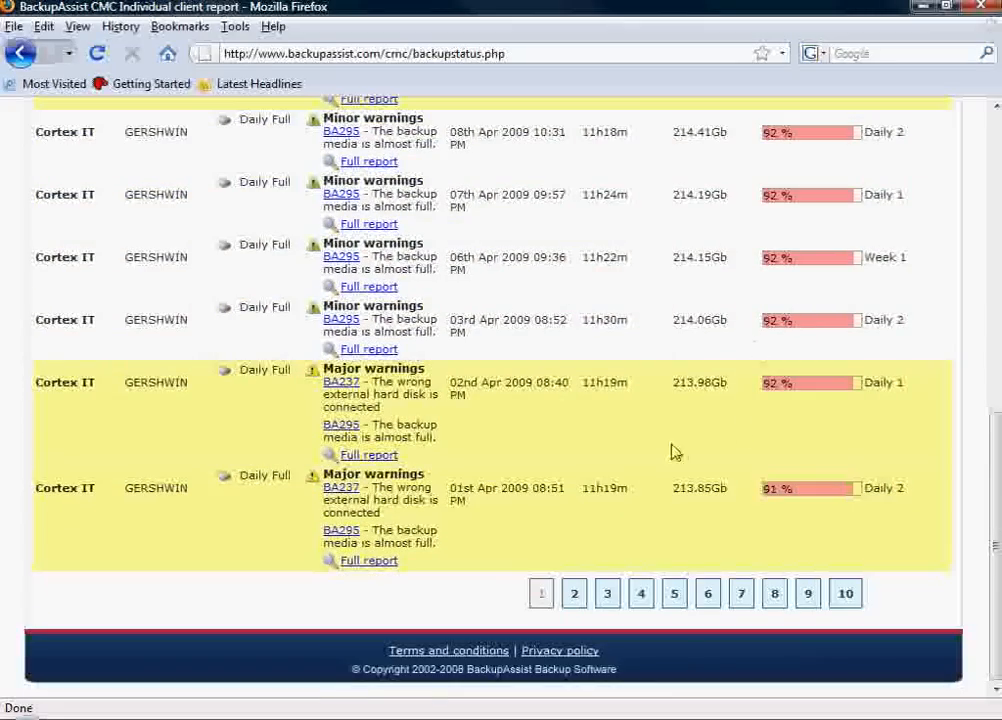
scroll(494, 257, up, 11)
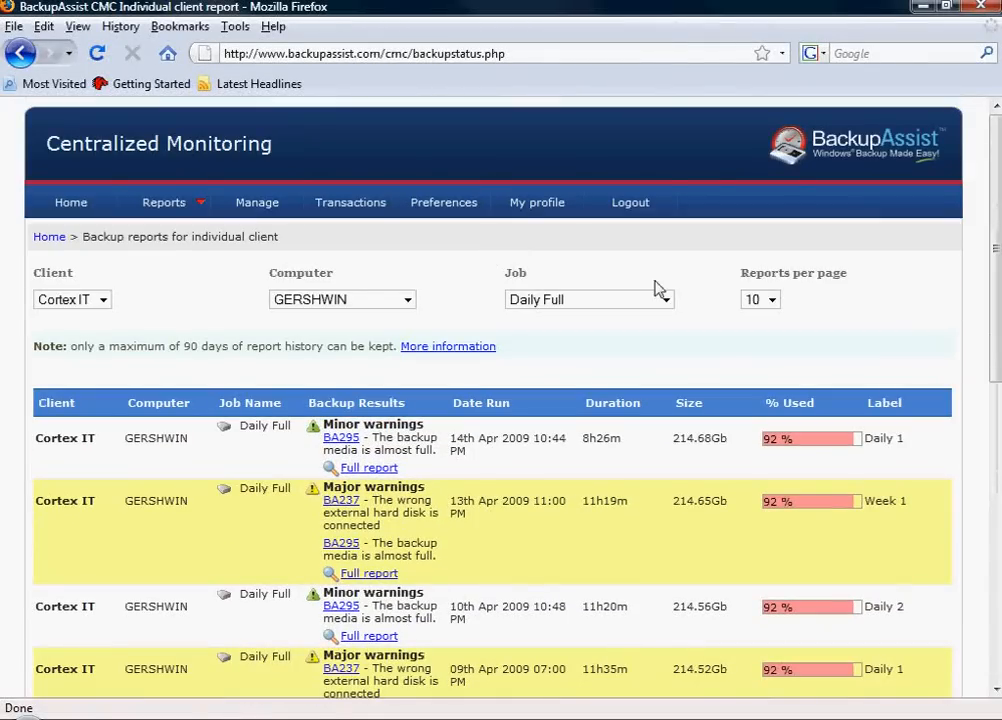
Change the job filter to Rsync to Linus Home and show 30 reports per page
click(634, 301)
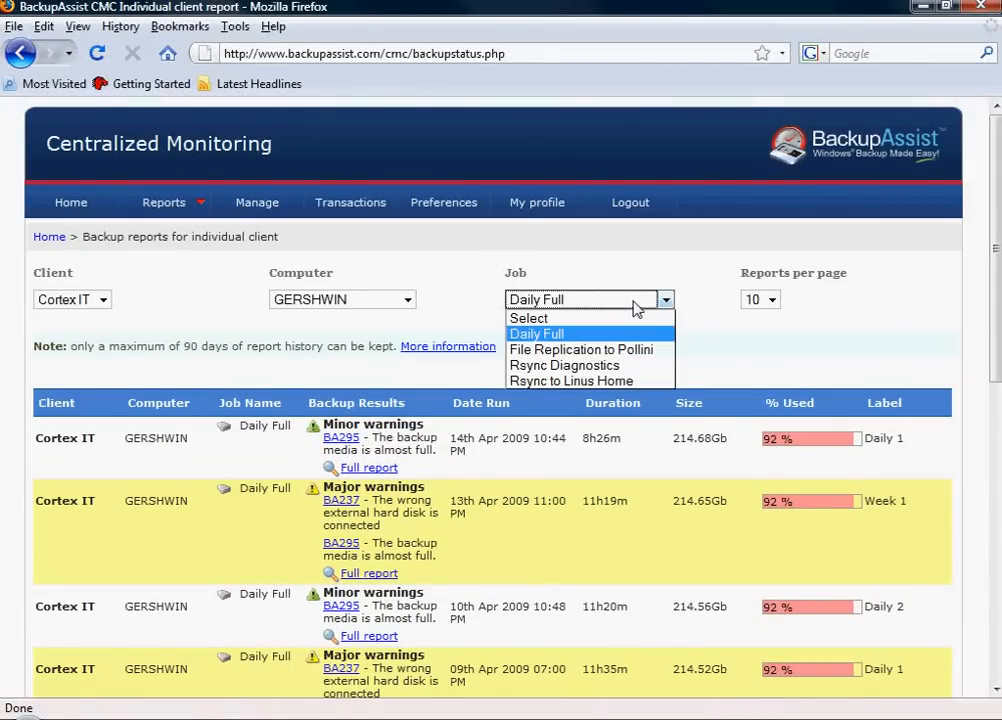
click(596, 381)
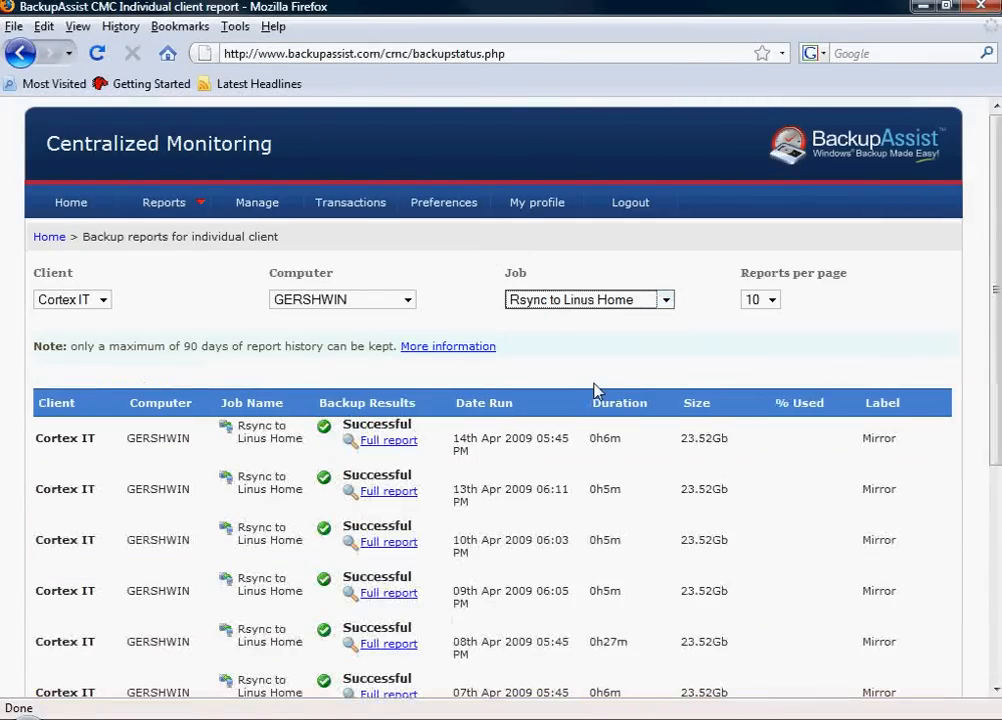
click(598, 375)
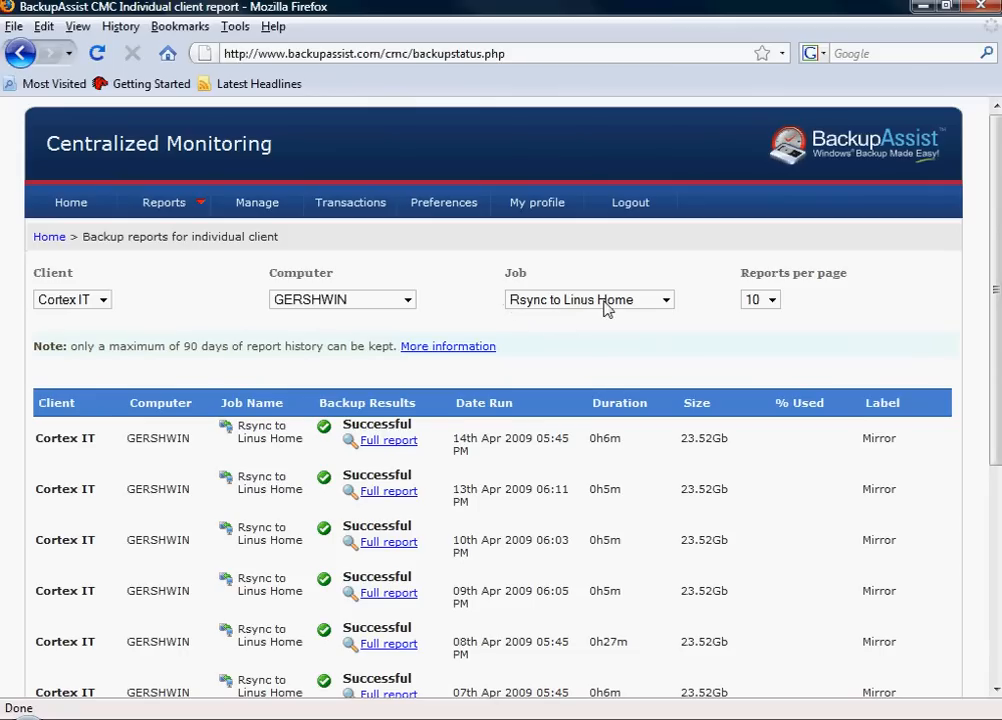
click(752, 301)
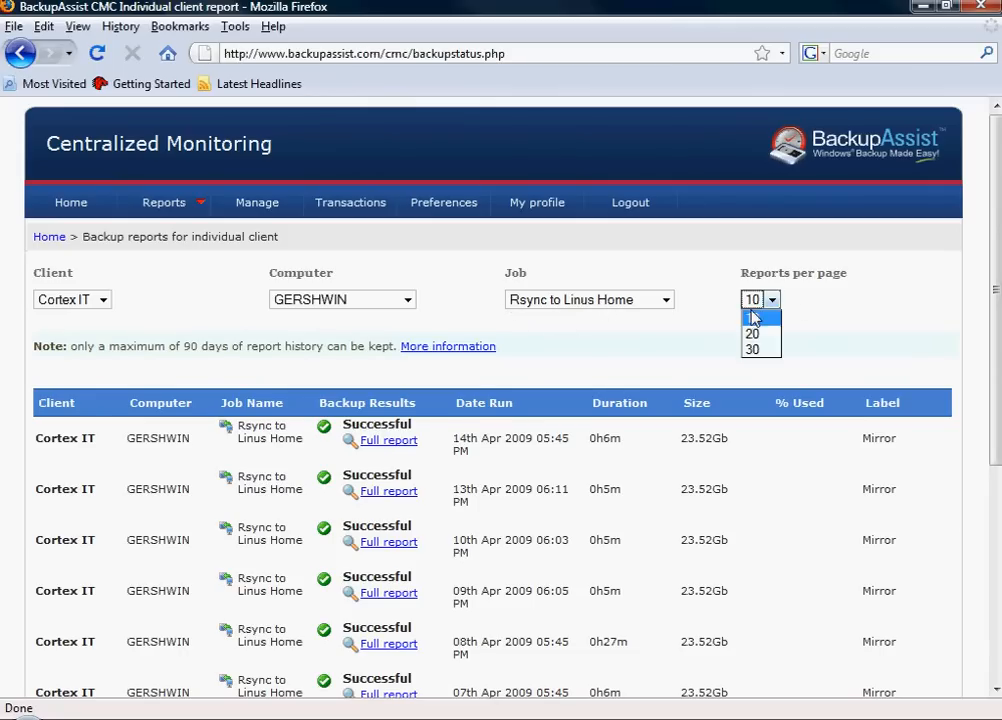
click(759, 348)
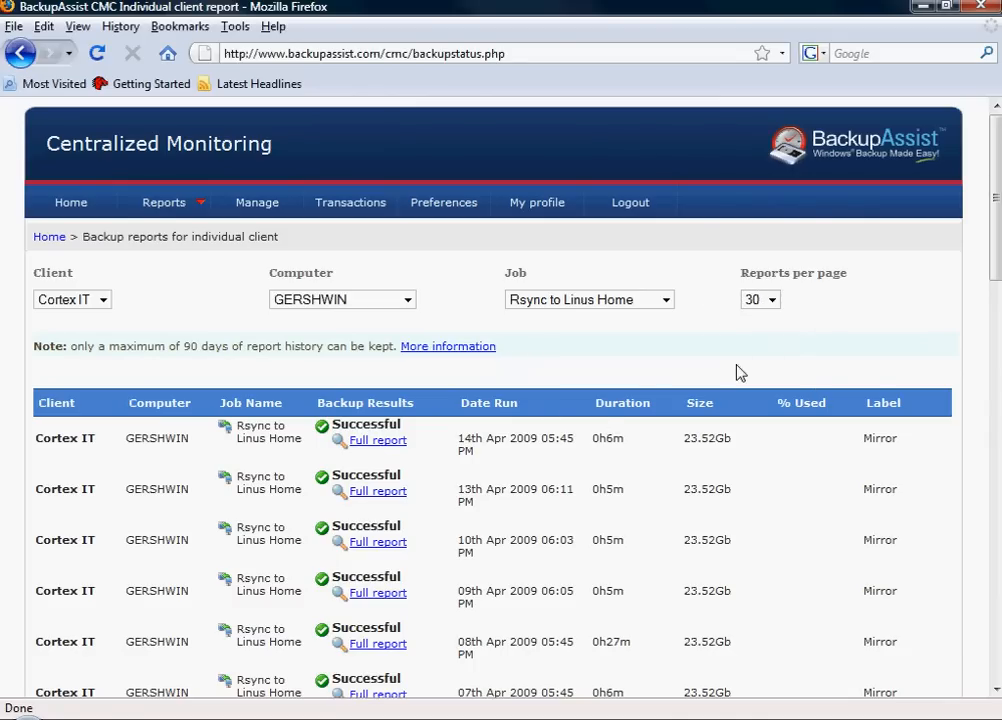
Examine the Rsync to Linus Home job's report history, including the BA3302 error entry of 16th Mar 2009
scroll(738, 372, down, 4)
scroll(738, 372, down, 14)
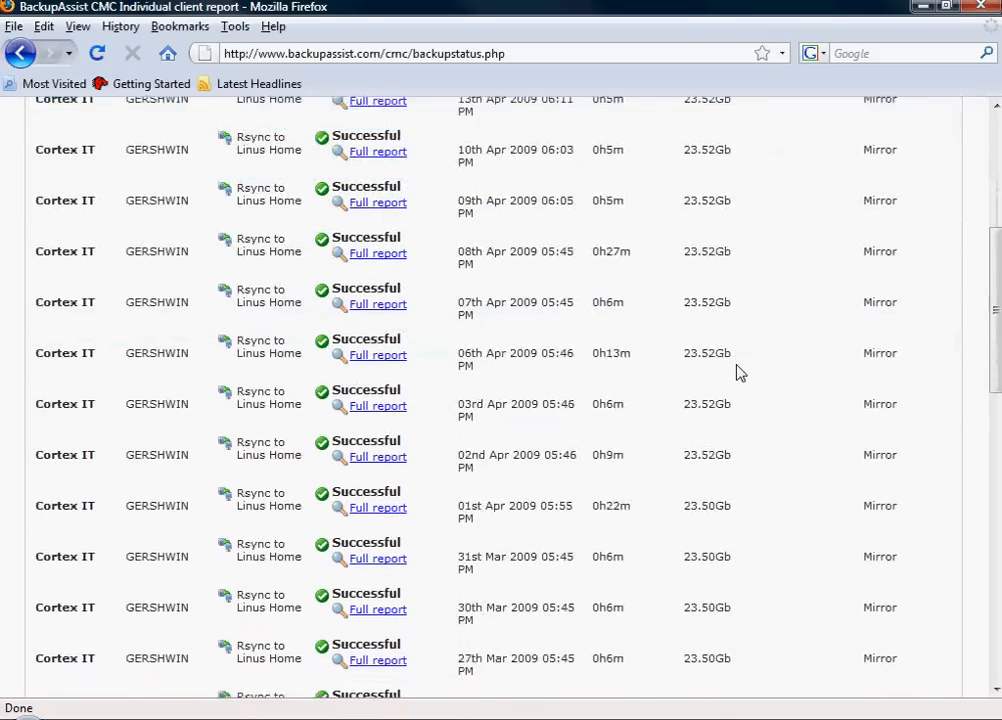
scroll(738, 372, down, 4)
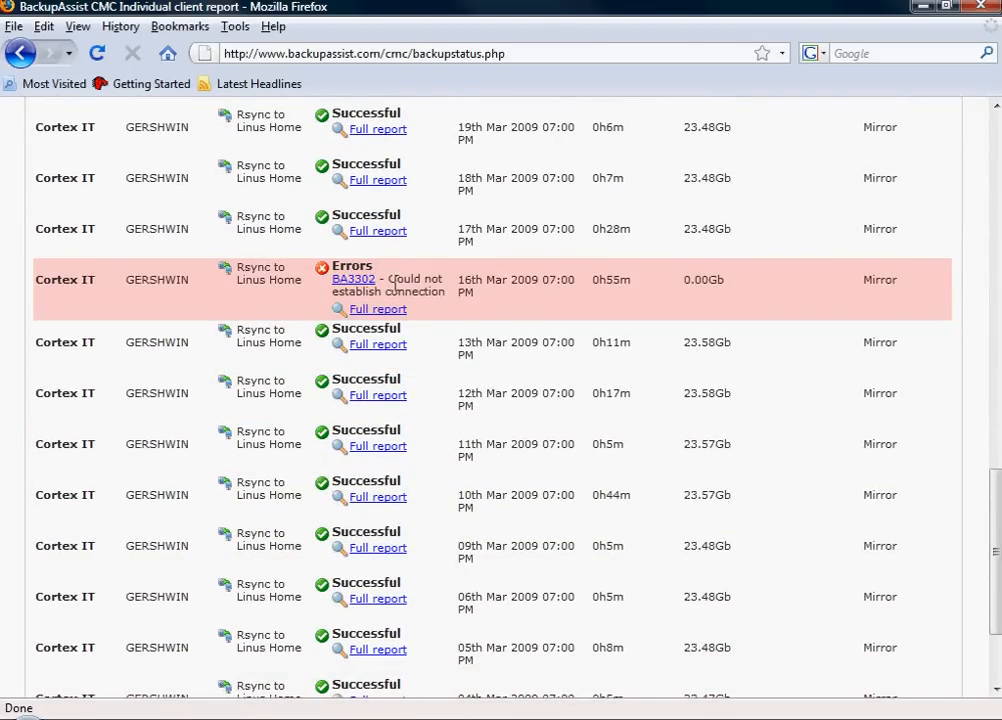
drag(394, 286, 427, 292)
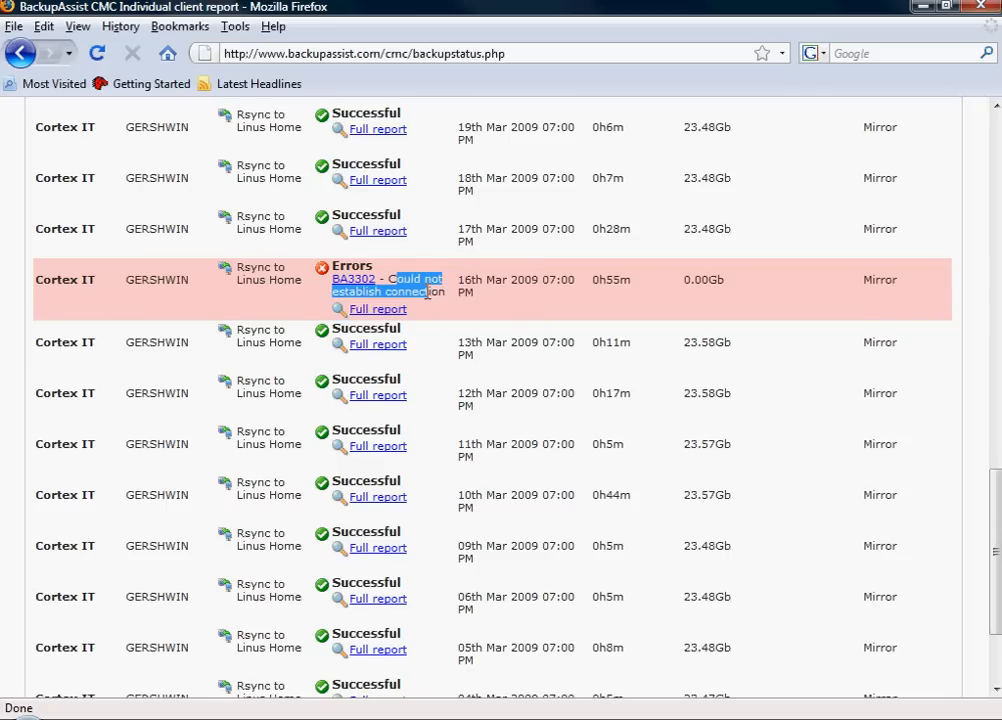
click(426, 292)
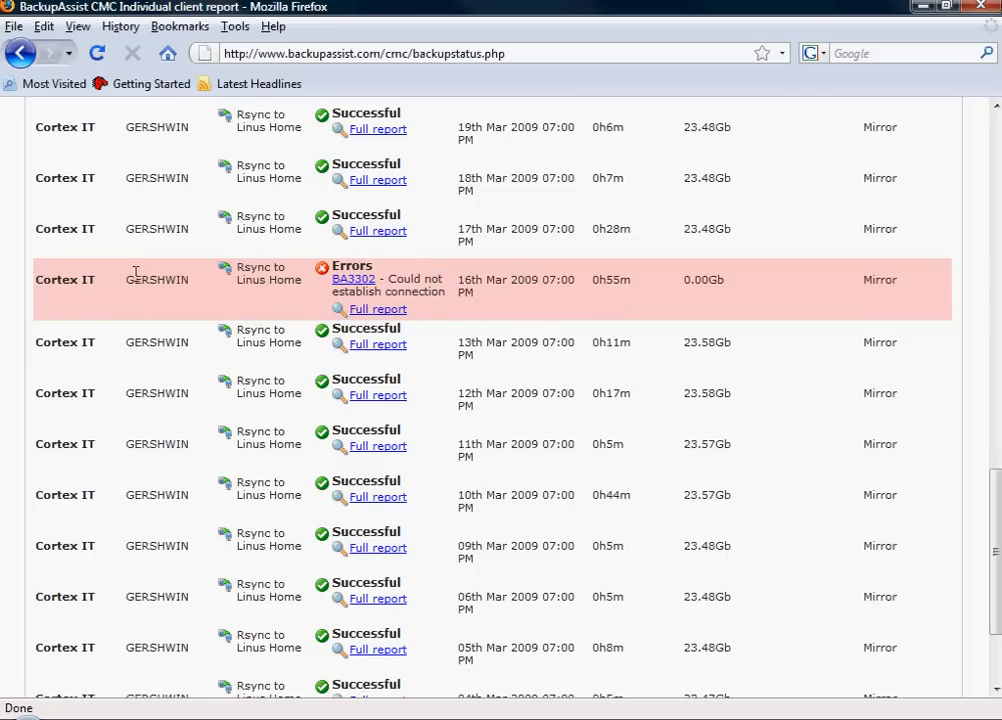
scroll(52, 281, down, 3)
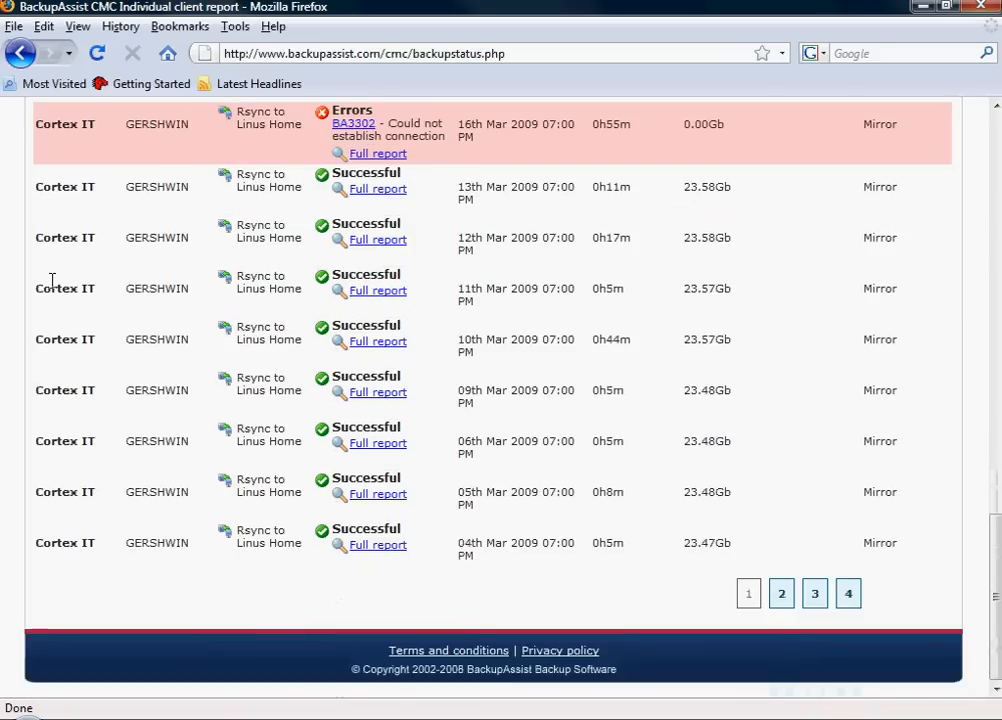
scroll(52, 281, up, 2)
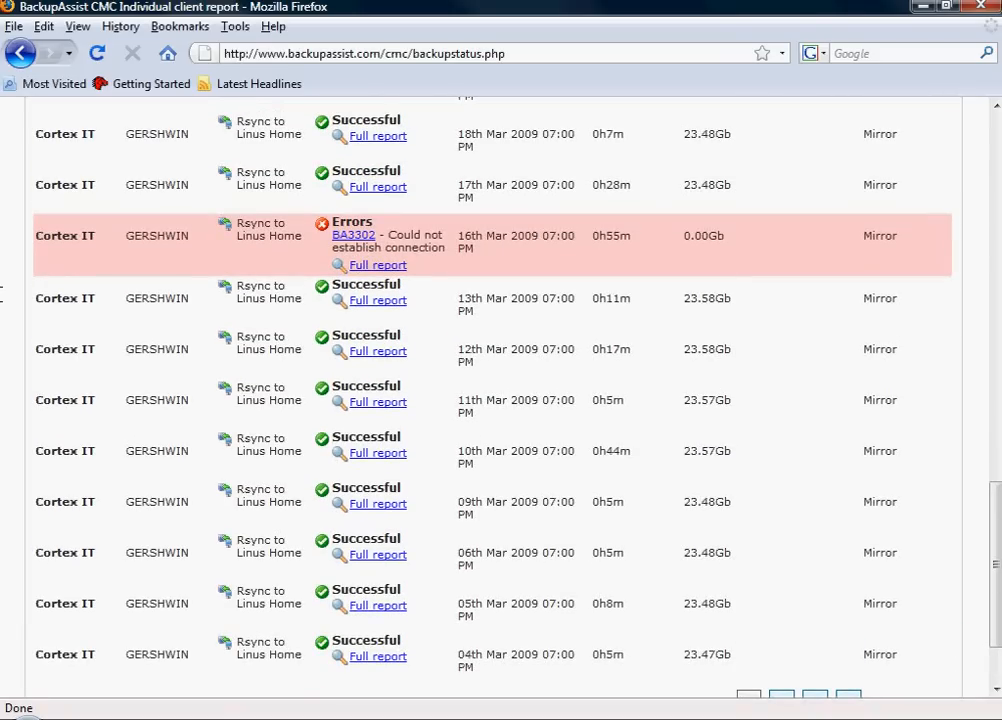
scroll(170, 331, up, 15)
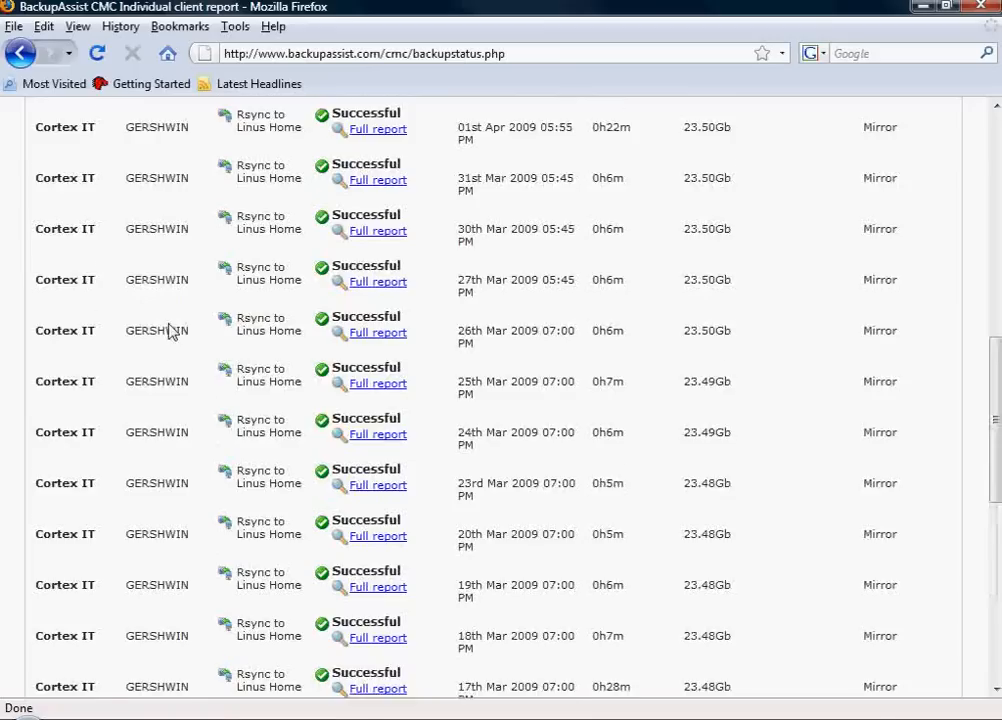
Open the "Backup size growth" report and set its client to Cortex IT
mouse_move(190, 204)
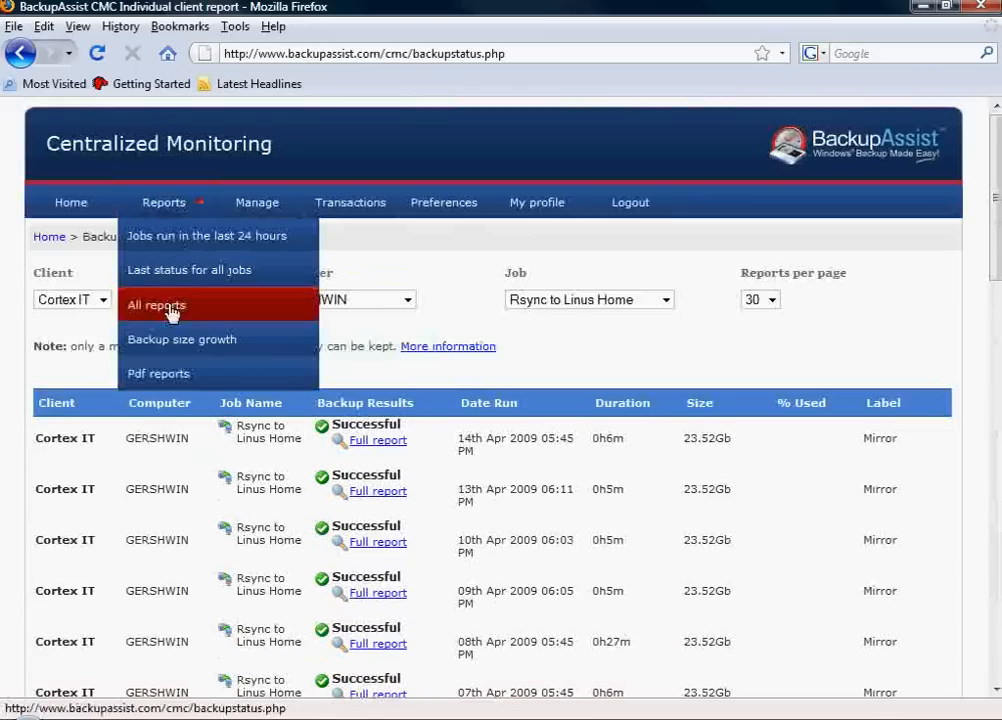
click(160, 341)
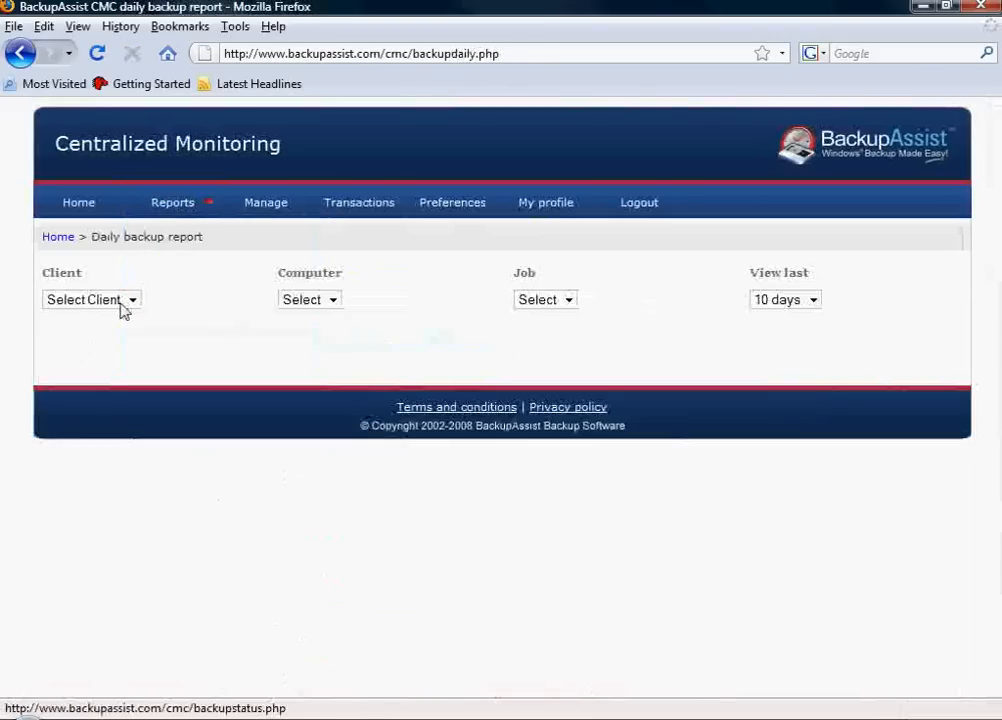
click(121, 304)
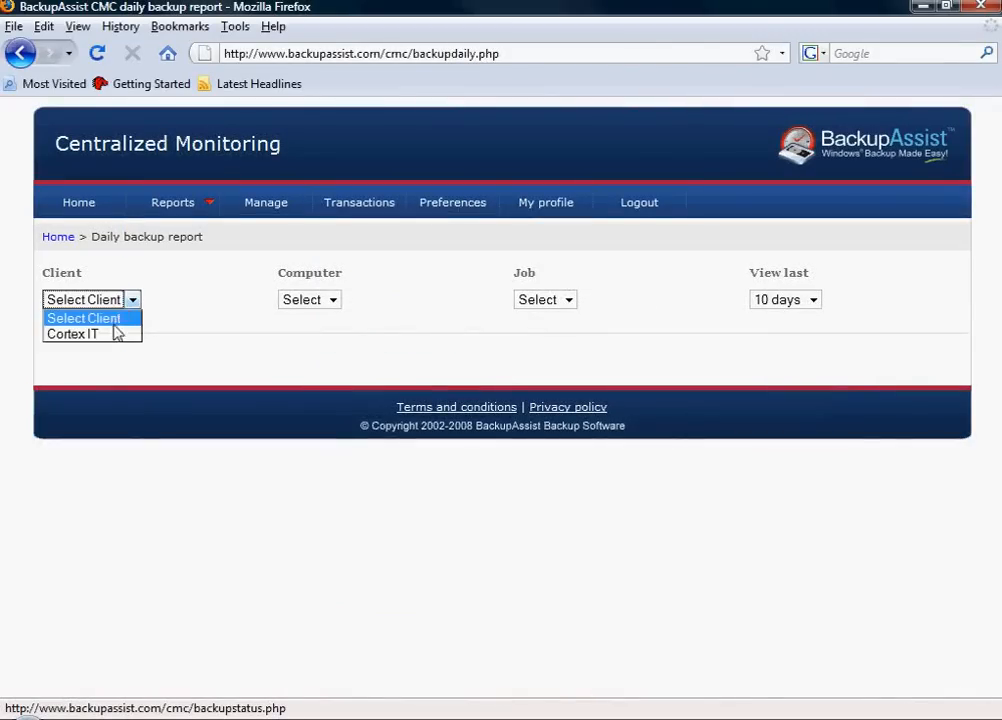
click(113, 336)
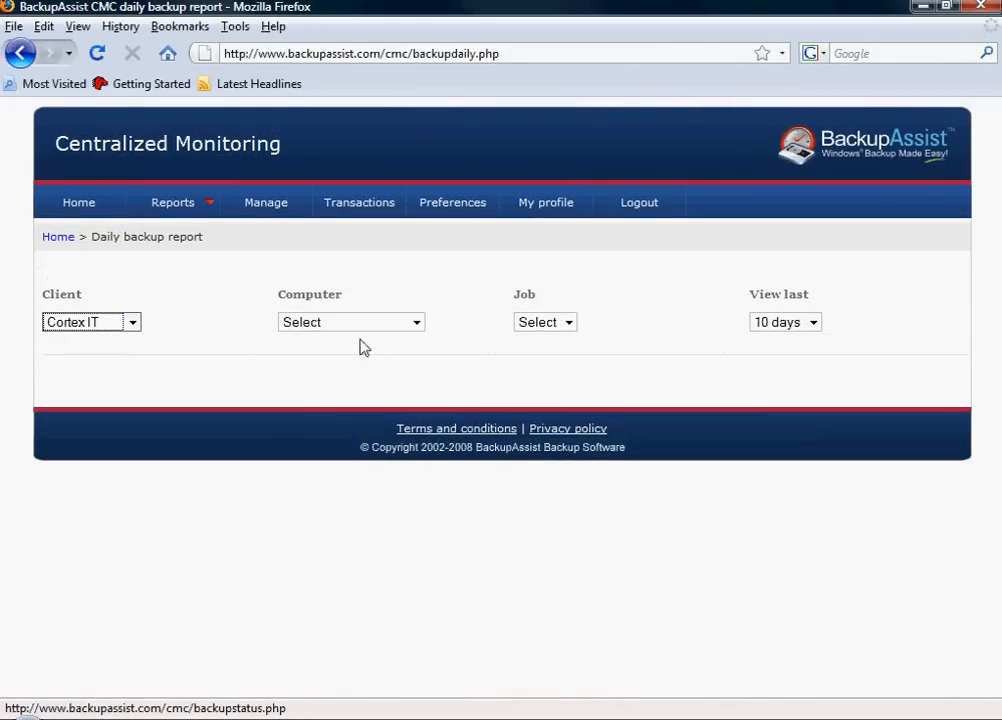
Graph the data growth of the Daily Full job on the computer GERSHWIN over the last 40 days
click(408, 330)
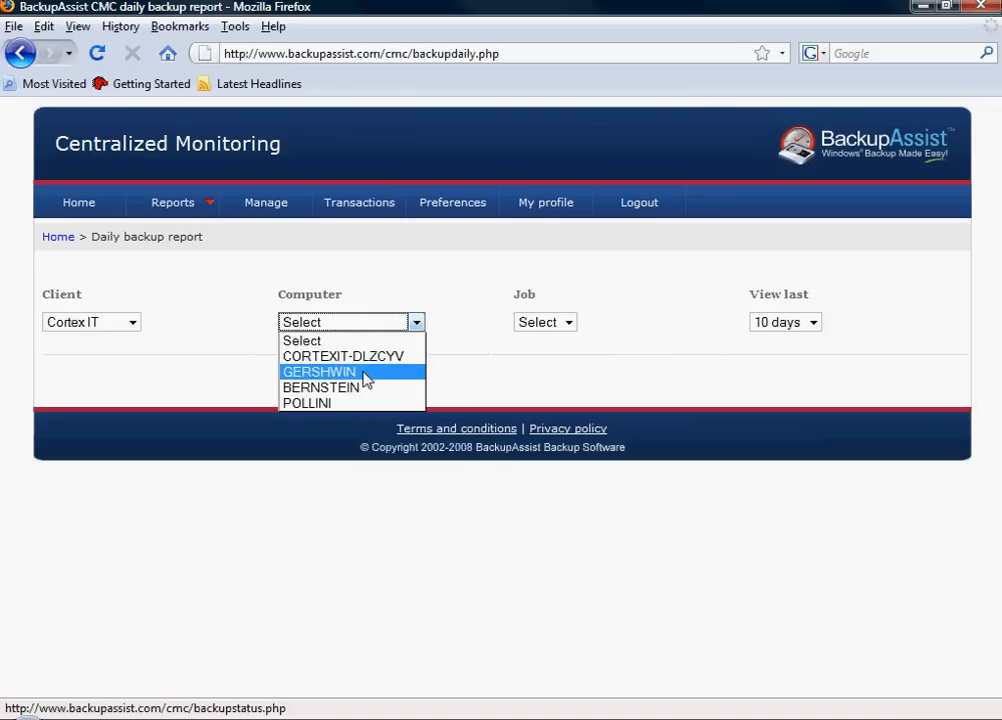
click(388, 372)
click(586, 324)
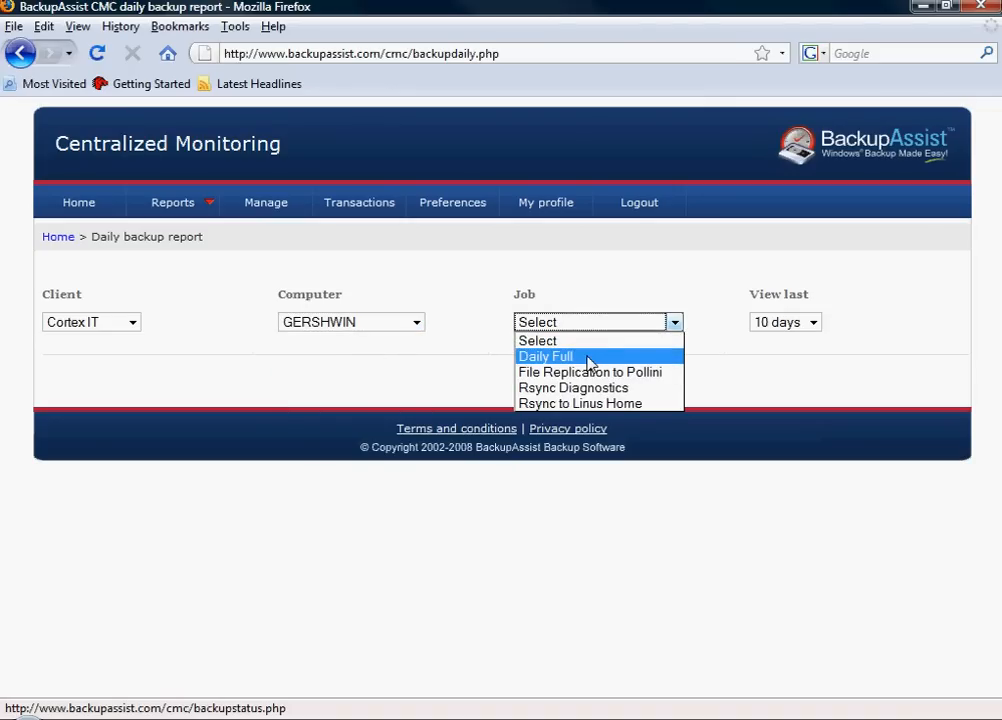
click(589, 358)
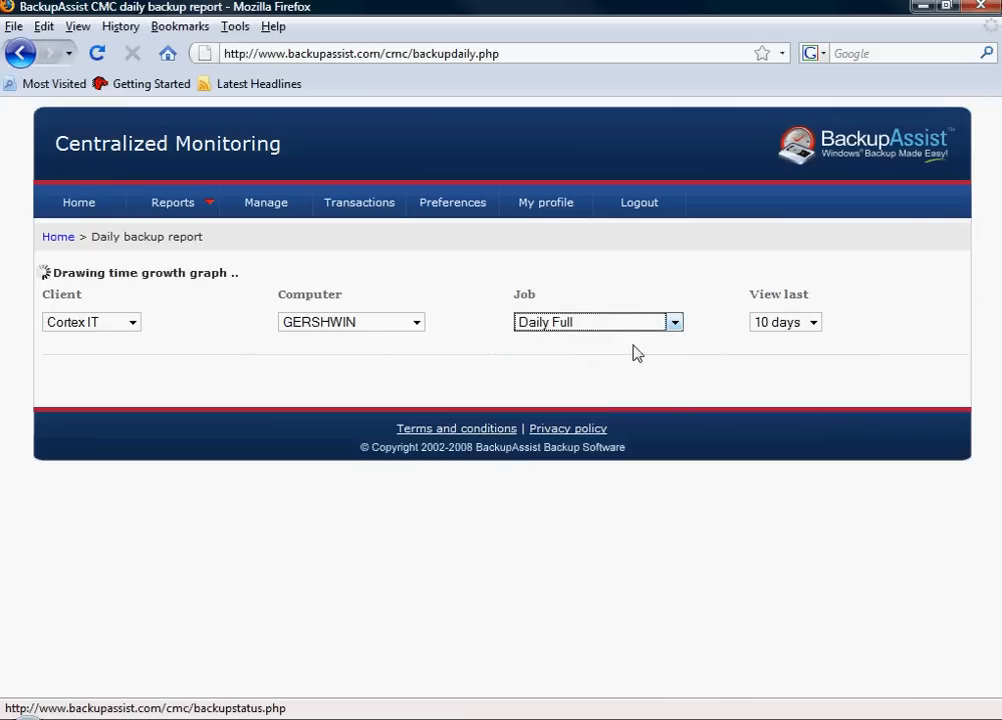
click(802, 323)
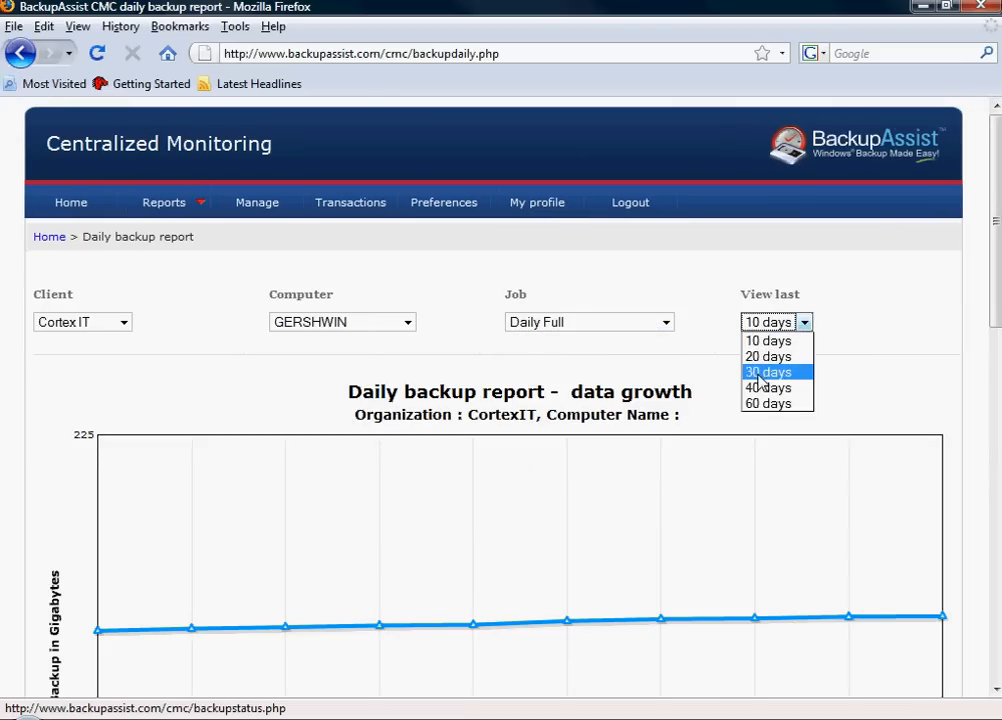
click(770, 387)
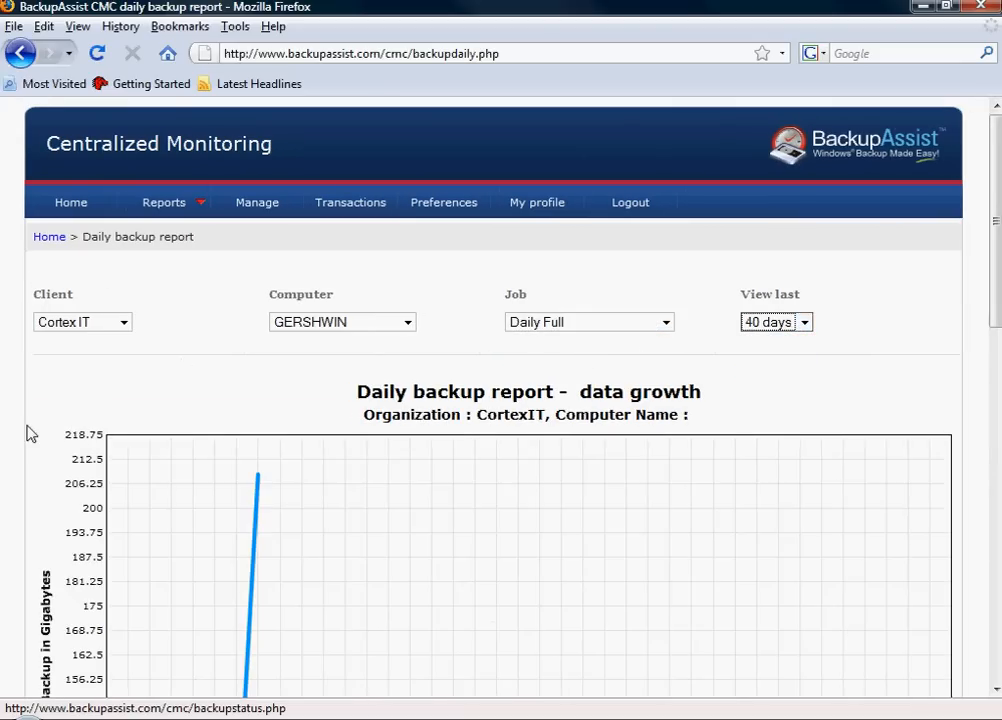
Examine the Daily Full job's data growth graph for GERSHWIN, focusing on the change between 26-02-2009 and 27-02-2009
scroll(28, 432, down, 1)
scroll(28, 432, down, 3)
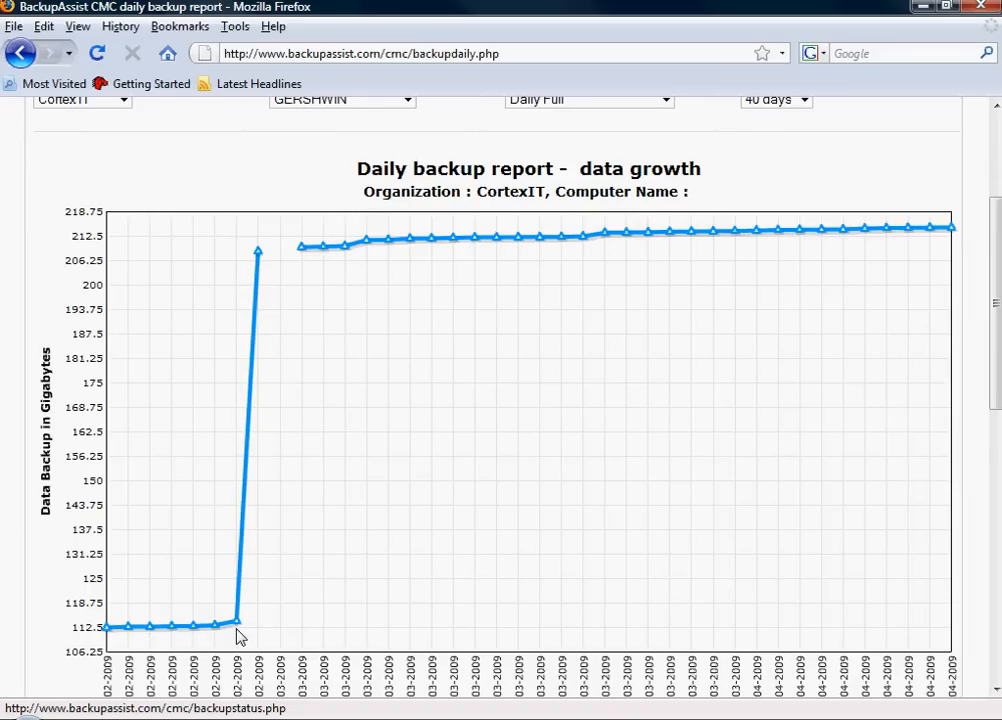
mouse_move(237, 621)
mouse_move(260, 257)
scroll(829, 334, down, 2)
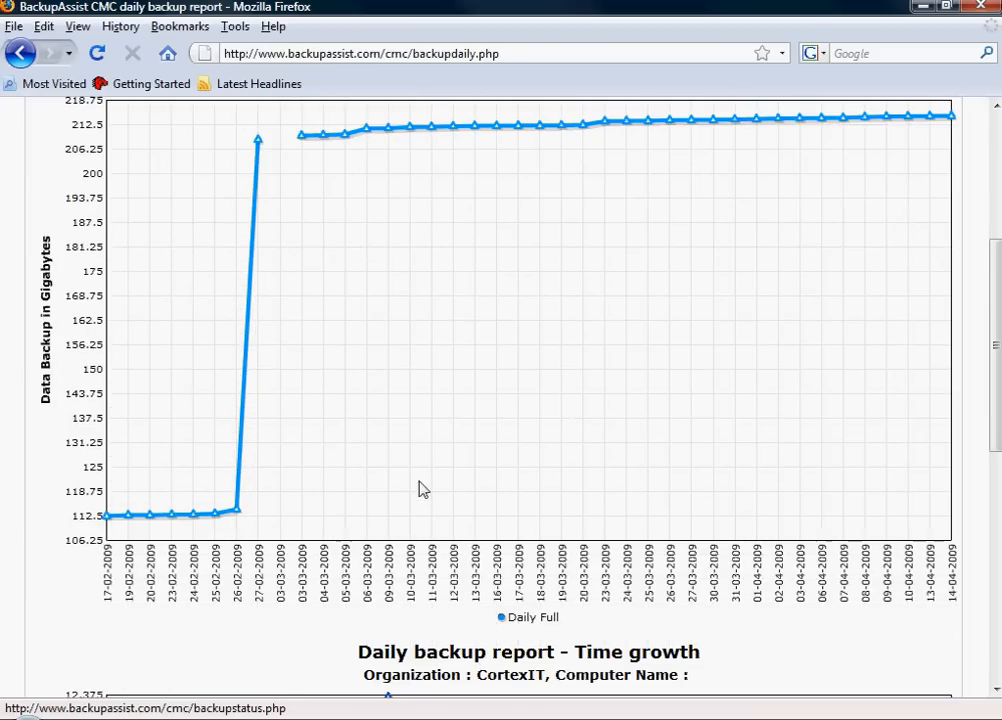
scroll(424, 506, up, 6)
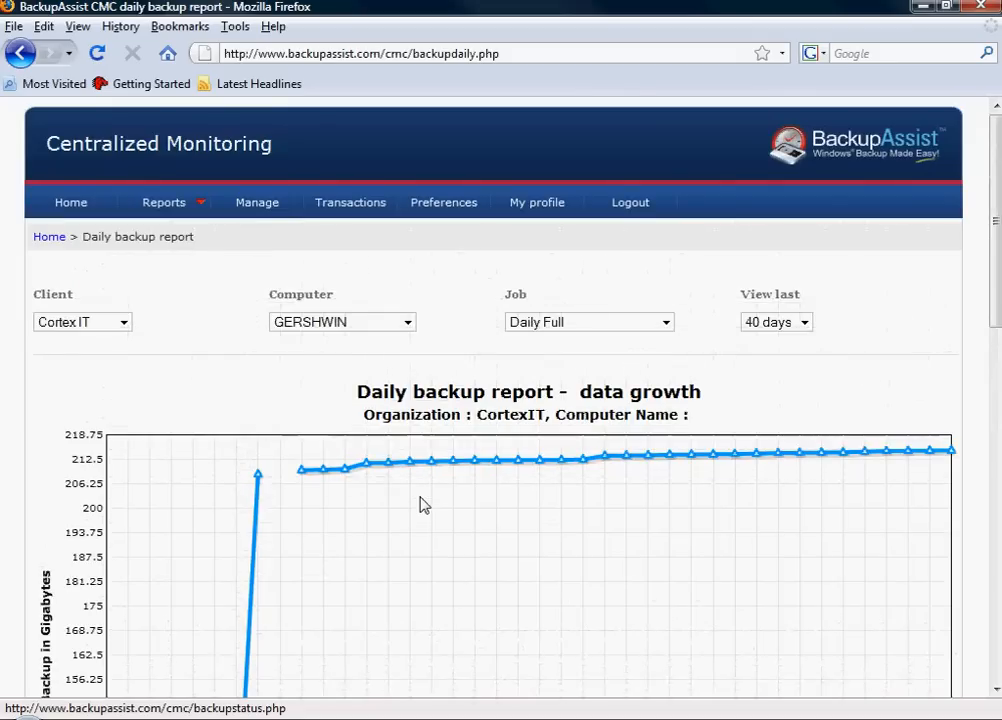
scroll(424, 506, down, 5)
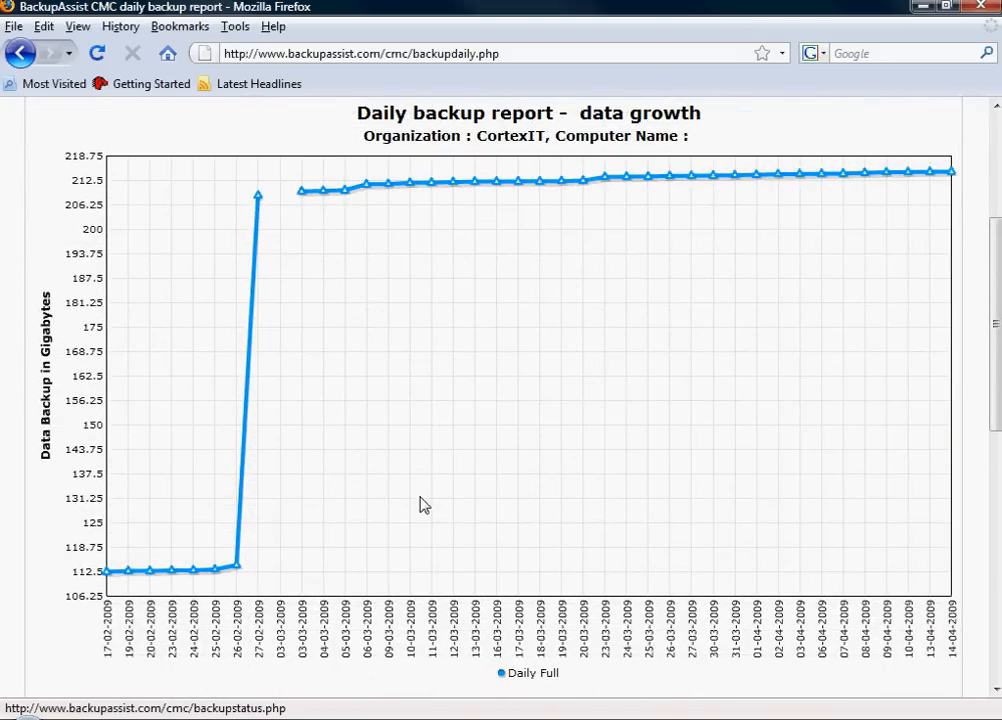
scroll(424, 506, up, 5)
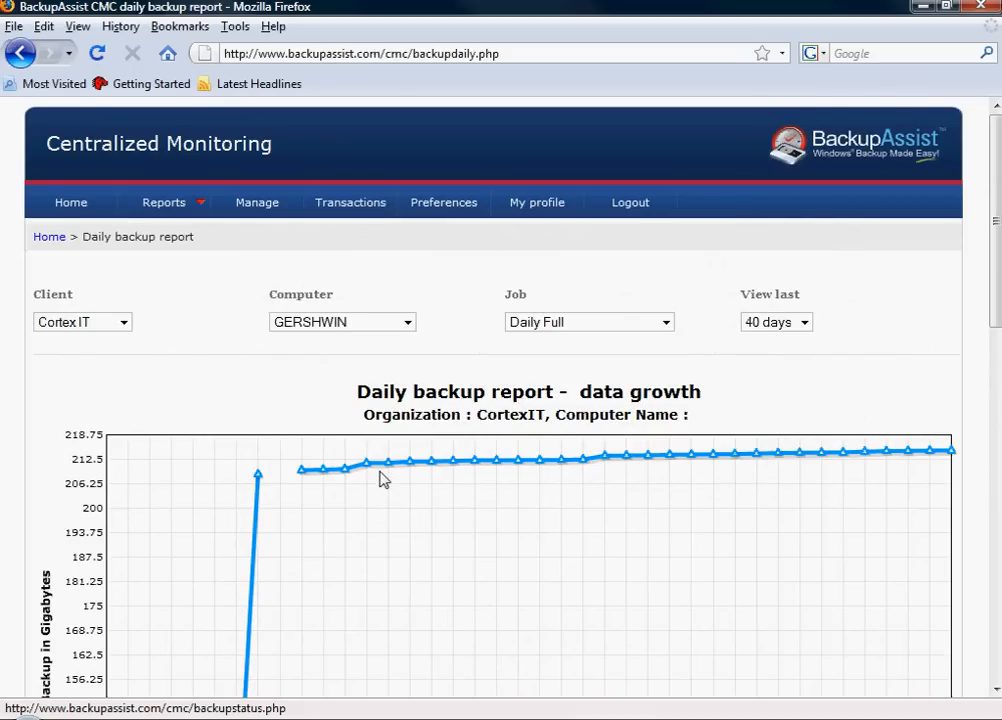
Change the graphed job to Rsync to Linus Home and review its data growth graph over the last 40 days
click(610, 322)
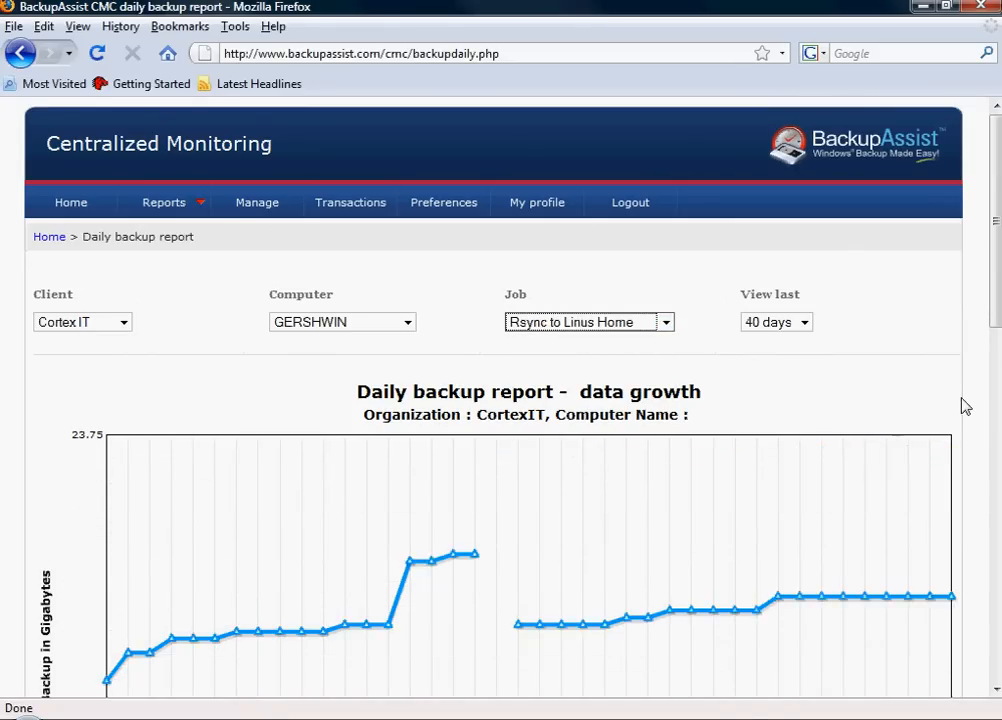
scroll(962, 405, down, 2)
scroll(965, 405, down, 5)
scroll(965, 405, up, 2)
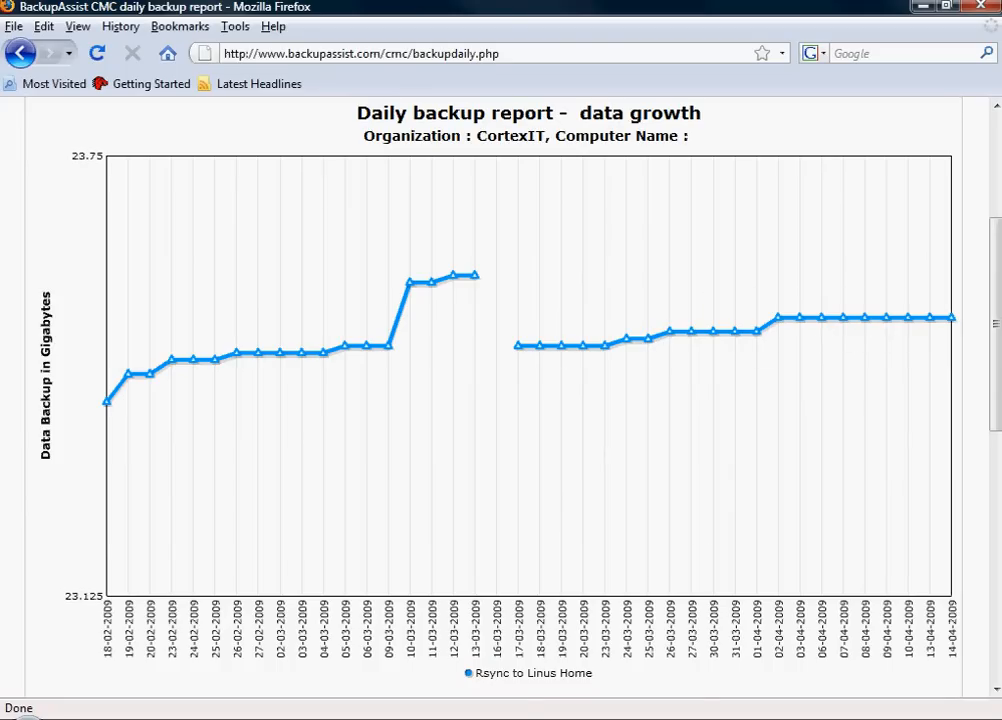
Switch to the CMC Video Slides presentation in PowerPoint
click(609, 718)
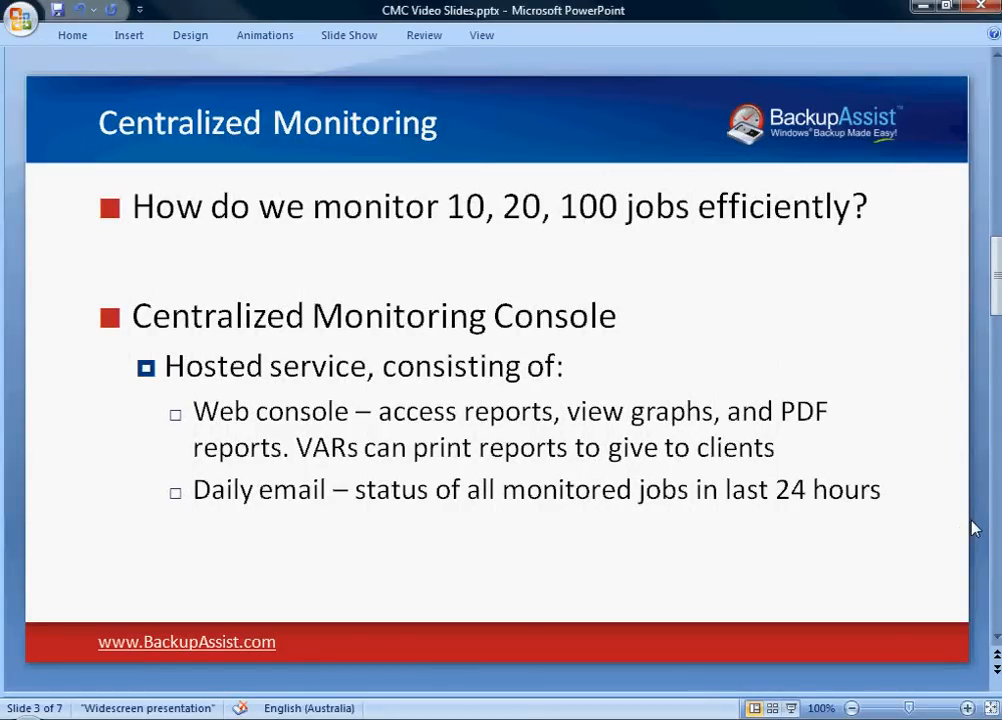